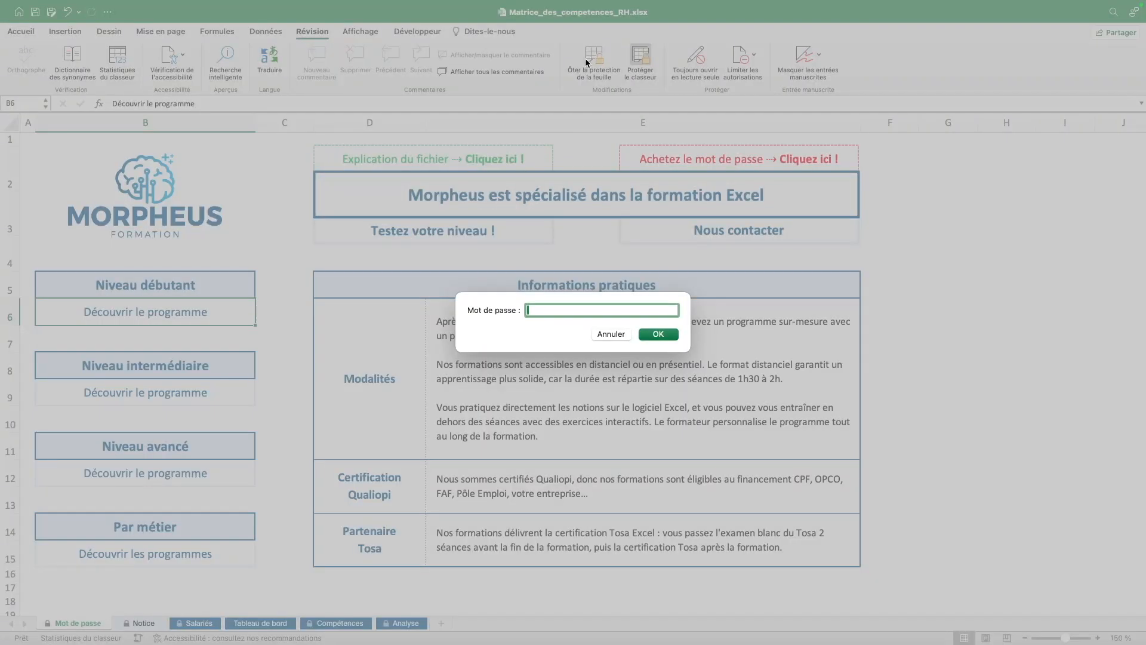
# Remove the protection from the Mot de passe sheet and from the workbook by entering the protection password.
pyautogui.press('super+v')
pyautogui.click(658, 335)
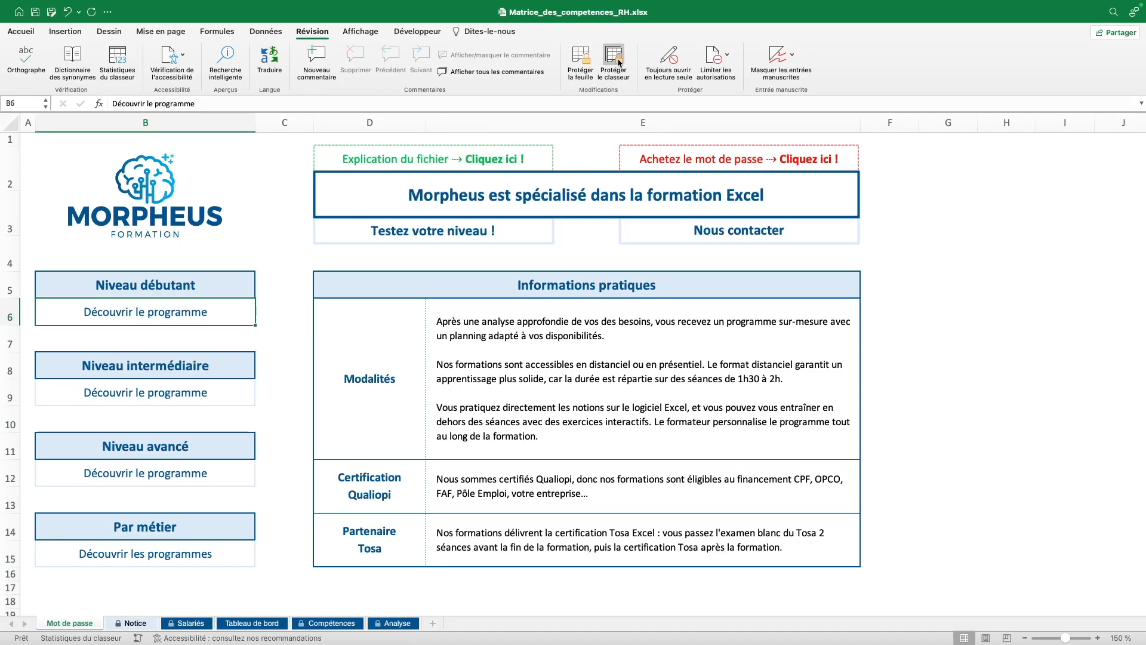
pyautogui.click(618, 61)
pyautogui.press('super+v')
pyautogui.click(657, 334)
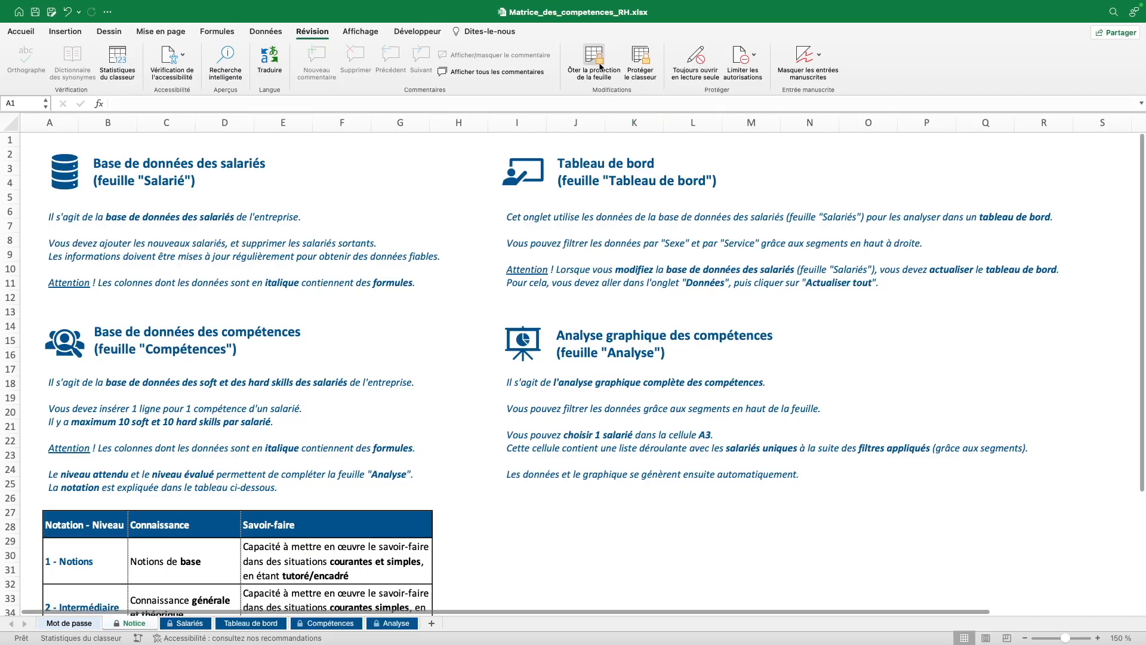
# Remove the protection from the Notice and Salariés sheets by entering the protection password for each.
pyautogui.click(600, 67)
pyautogui.press('super+v')
pyautogui.click(658, 331)
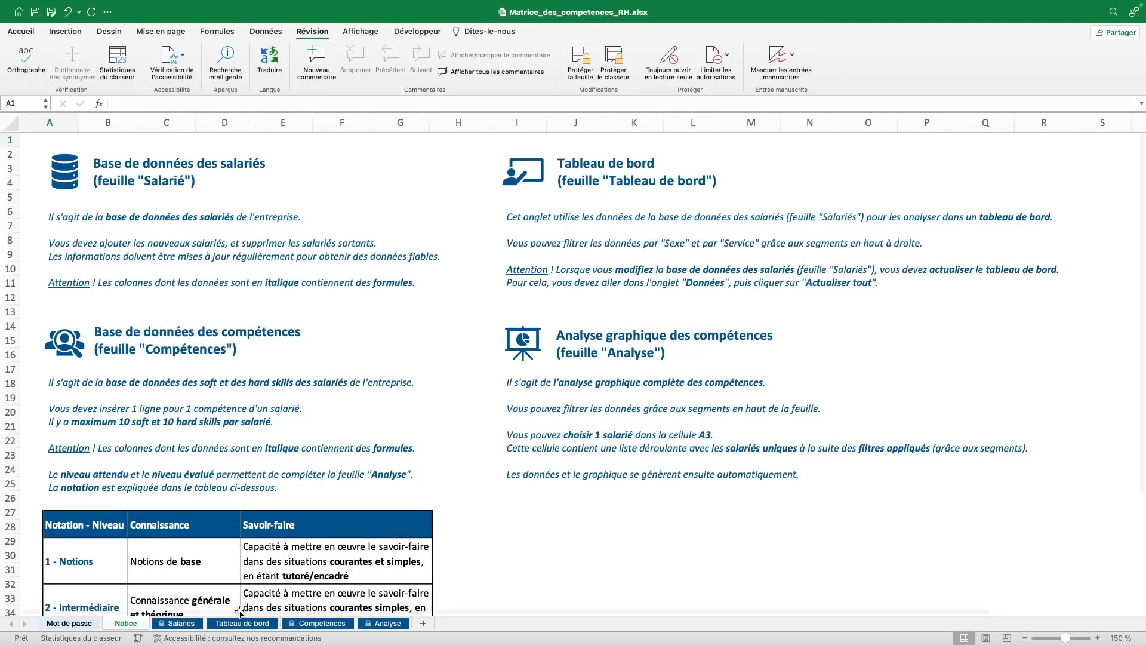
pyautogui.click(179, 622)
pyautogui.click(594, 60)
pyautogui.press('super+v')
pyautogui.click(657, 334)
# Remove the protection from the Compétences and Analyse sheets by entering the protection password for each.
pyautogui.click(328, 623)
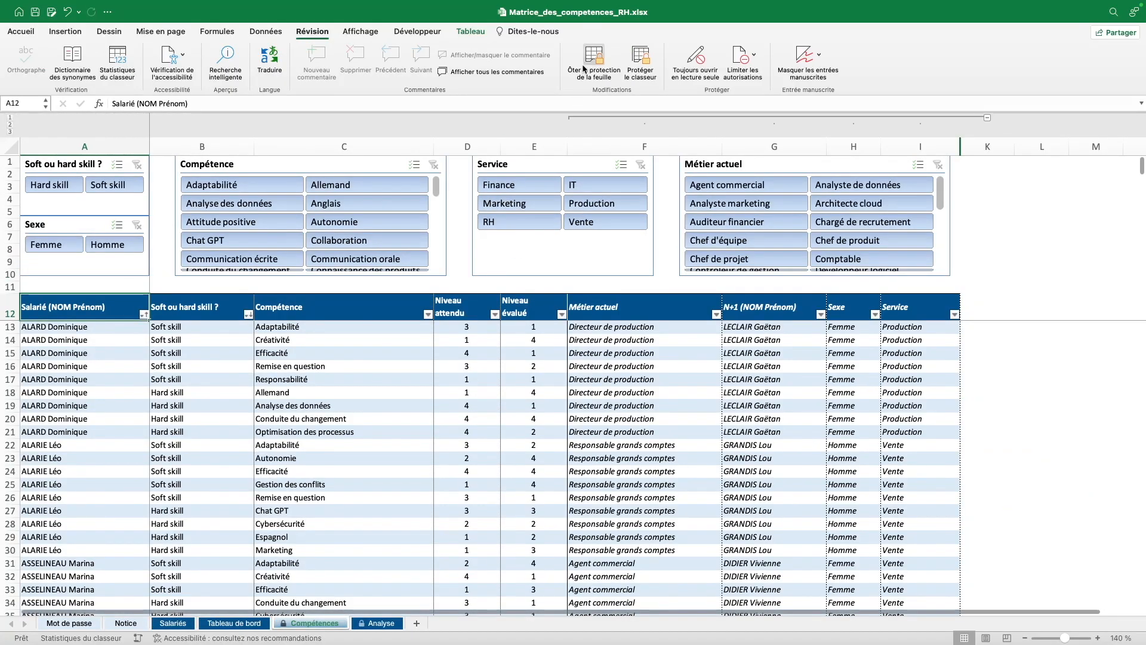
pyautogui.click(583, 68)
pyautogui.press('super+v')
pyautogui.click(657, 333)
pyautogui.click(375, 625)
pyautogui.click(594, 60)
pyautogui.press('super+v')
pyautogui.click(658, 332)
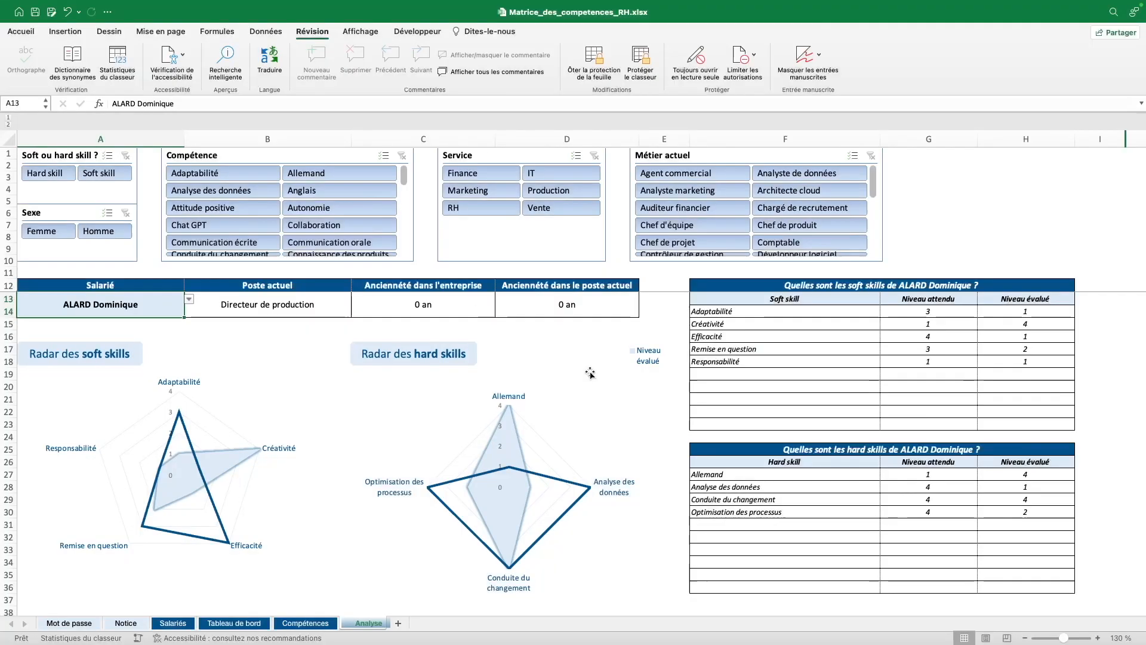
# Look through the Mot de passe, Notice and Salariés sheets in turn.
pyautogui.click(71, 623)
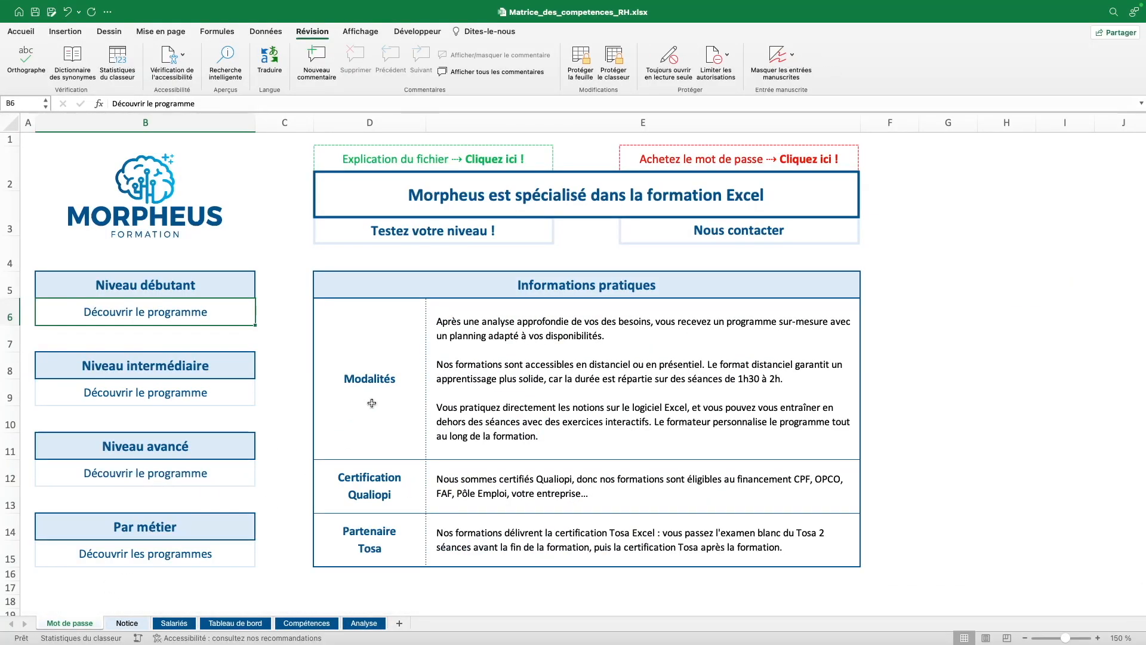
pyautogui.click(127, 622)
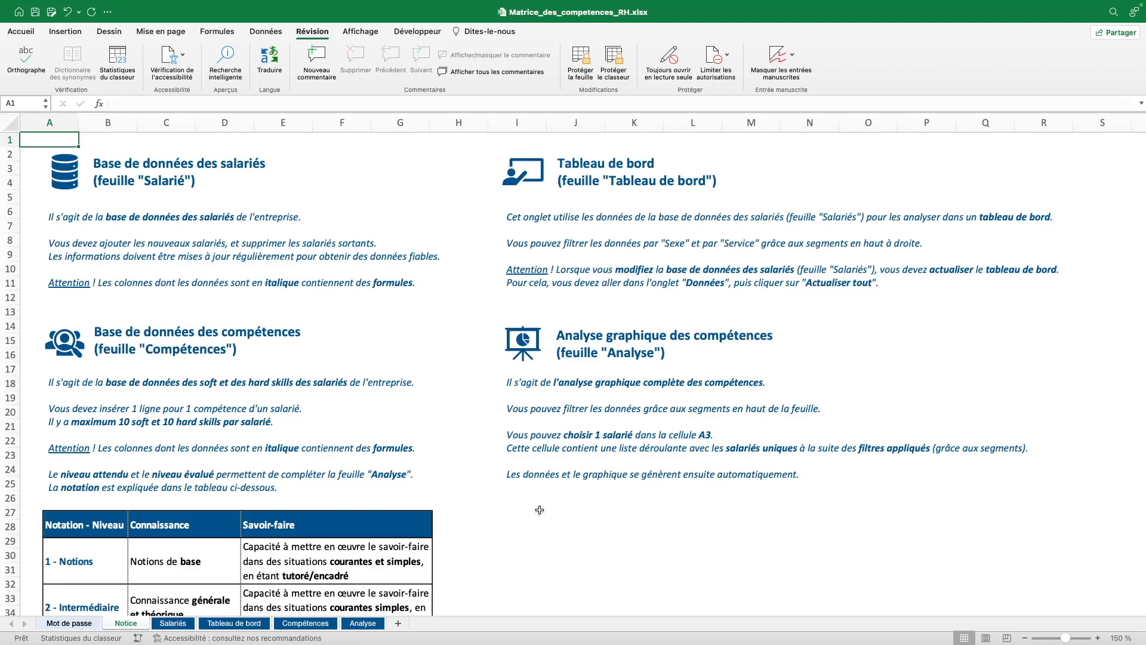
pyautogui.click(170, 623)
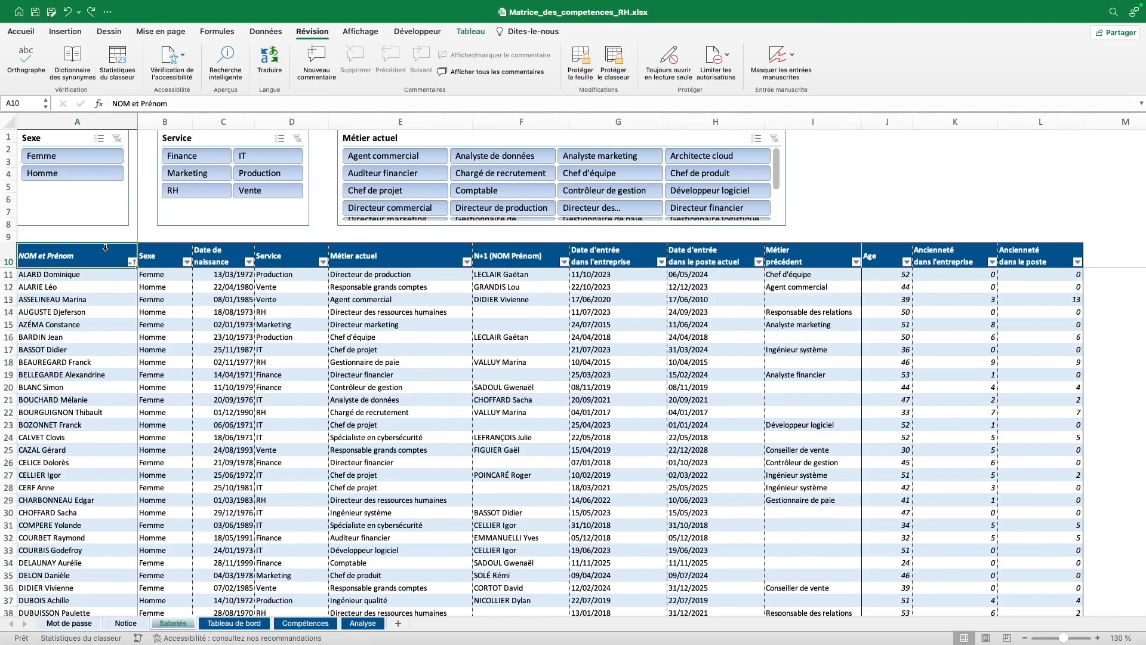
# Clear the Salariés table's data from the NOM et Prénom column through Métier précédent and undo the deletion.
pyautogui.moveTo(105, 247); pyautogui.dragTo(816, 246)
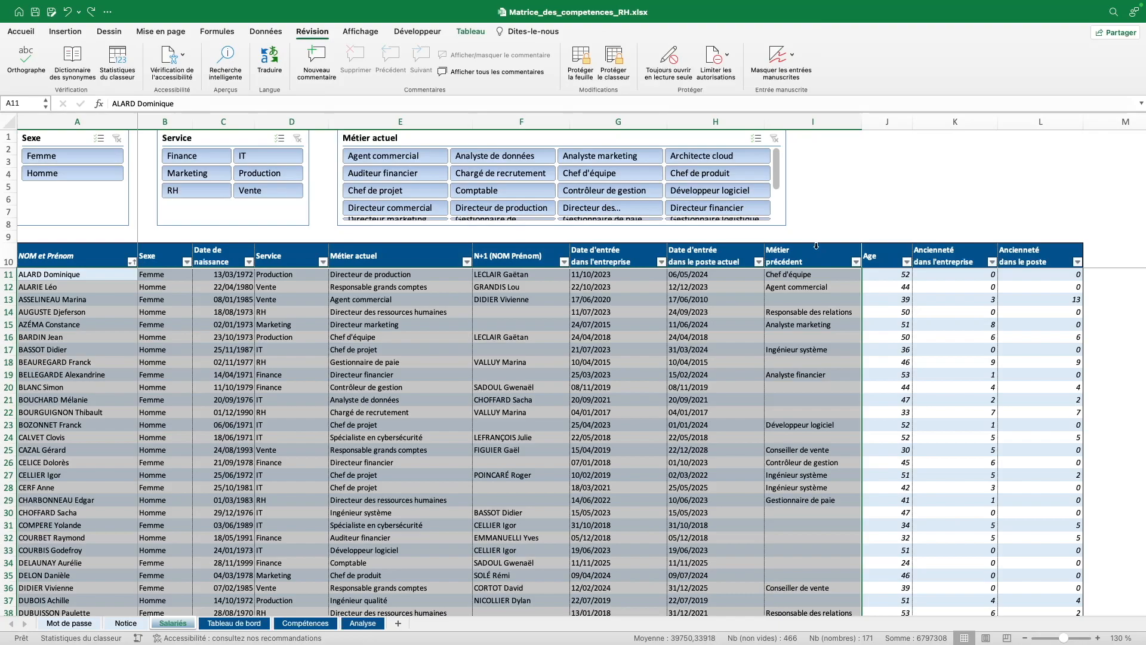
pyautogui.press('Delete')
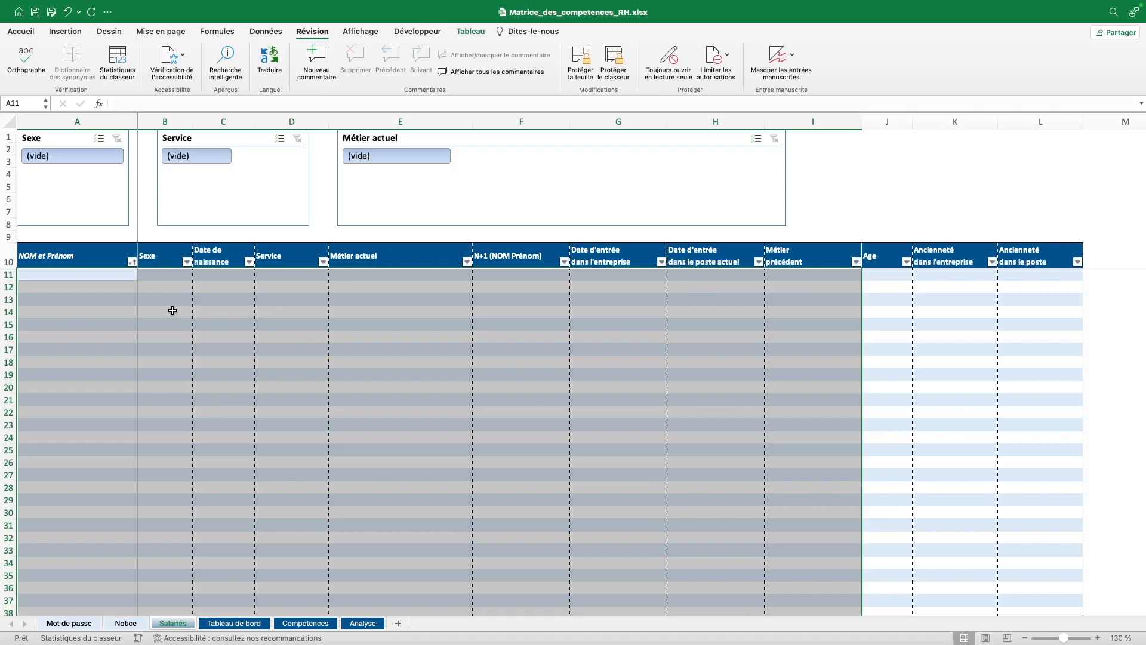
pyautogui.press('super+z')
pyautogui.click(88, 262)
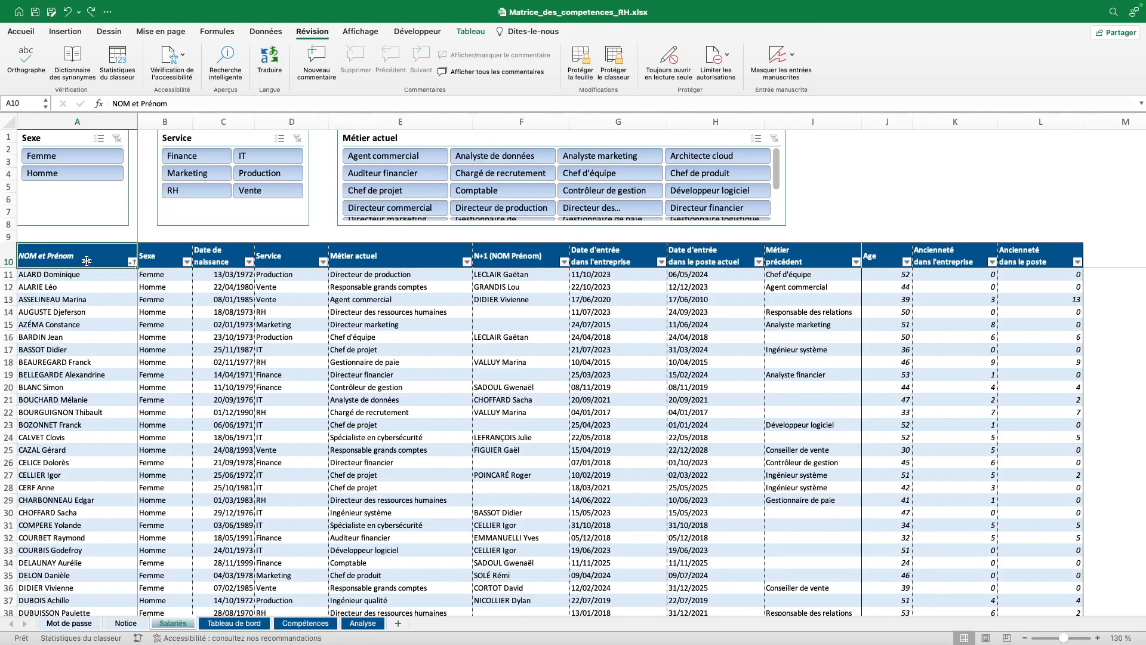
# Filter the Salariés table by Homme and by Femme in the Finance service, and clear both slicer filters.
pyautogui.click(81, 153)
pyautogui.click(81, 169)
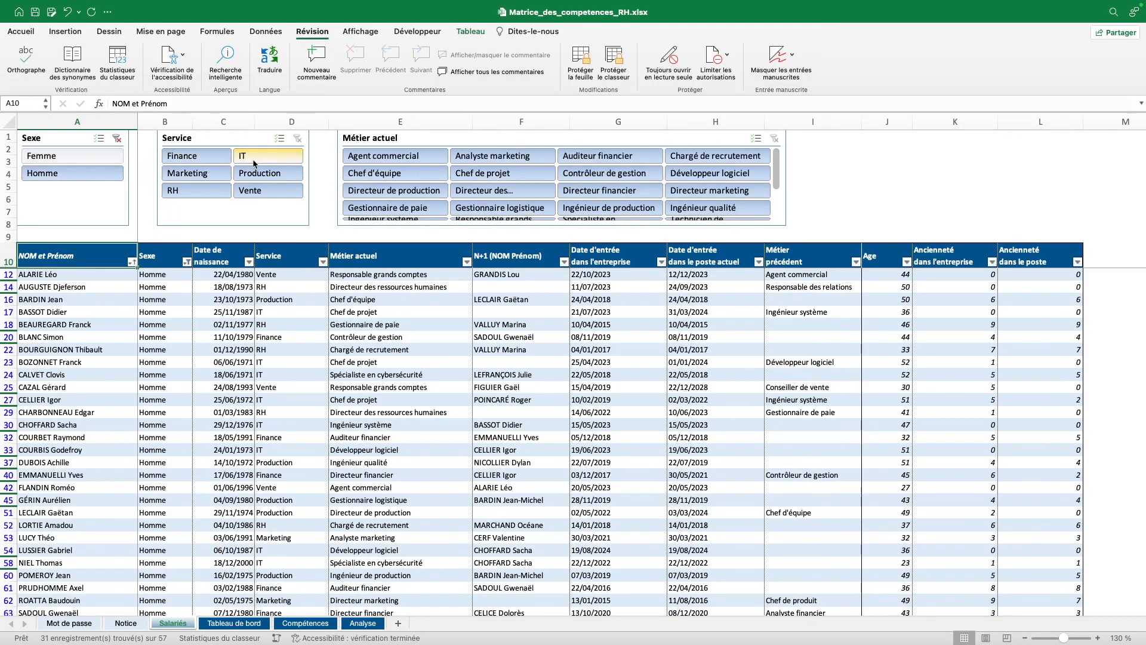
pyautogui.click(111, 156)
pyautogui.click(218, 154)
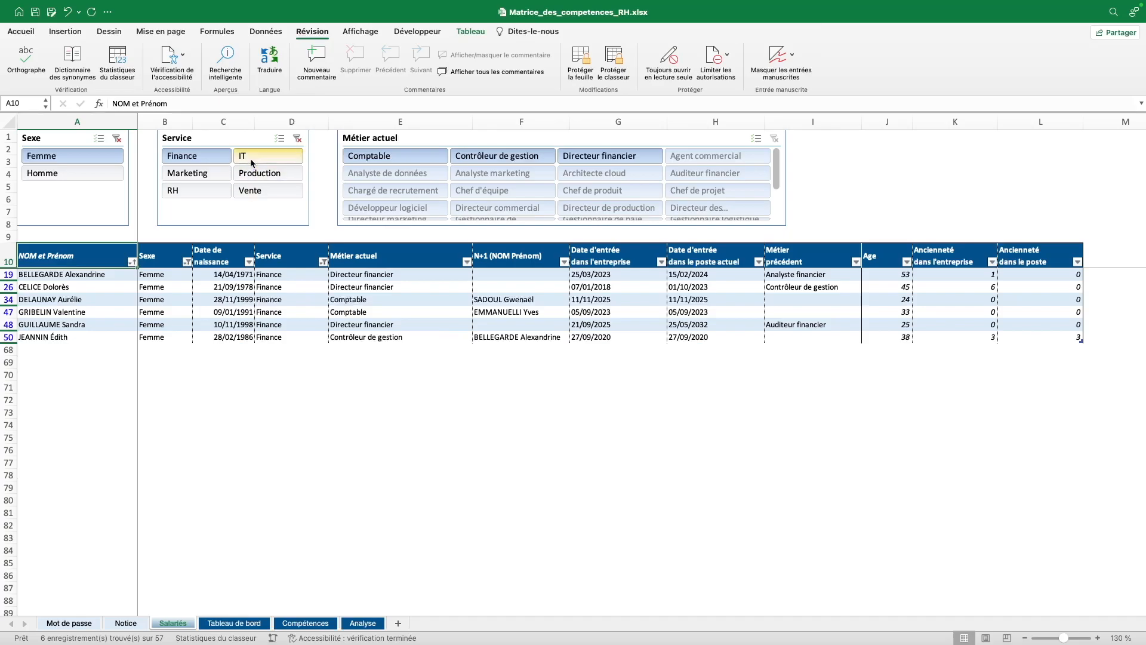
pyautogui.click(297, 138)
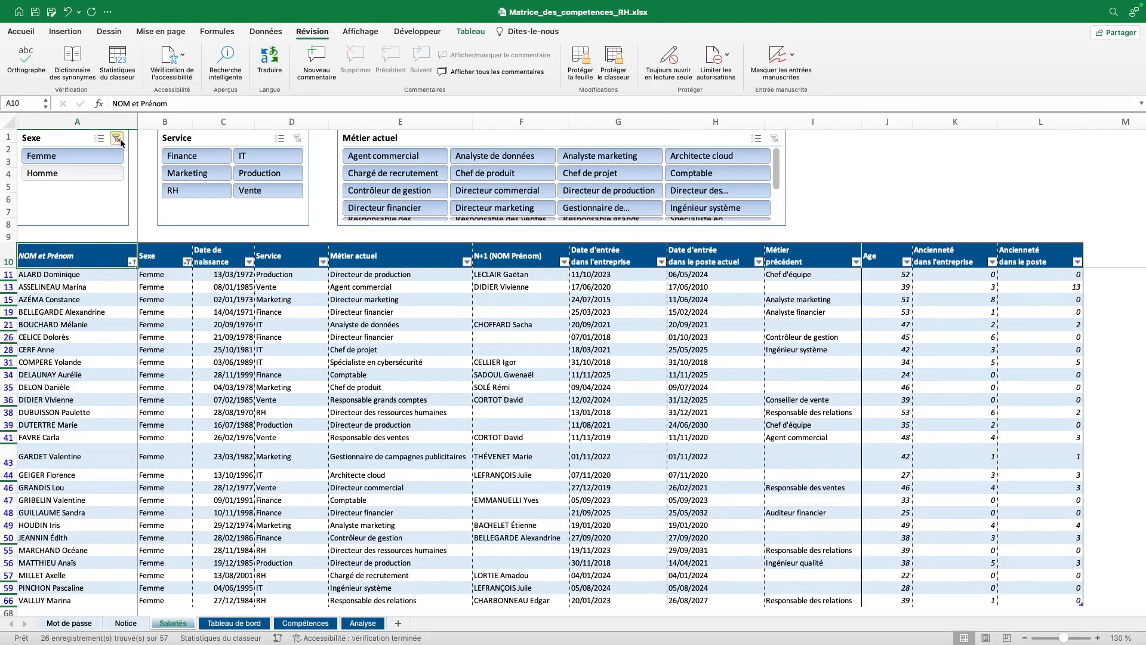
pyautogui.click(117, 138)
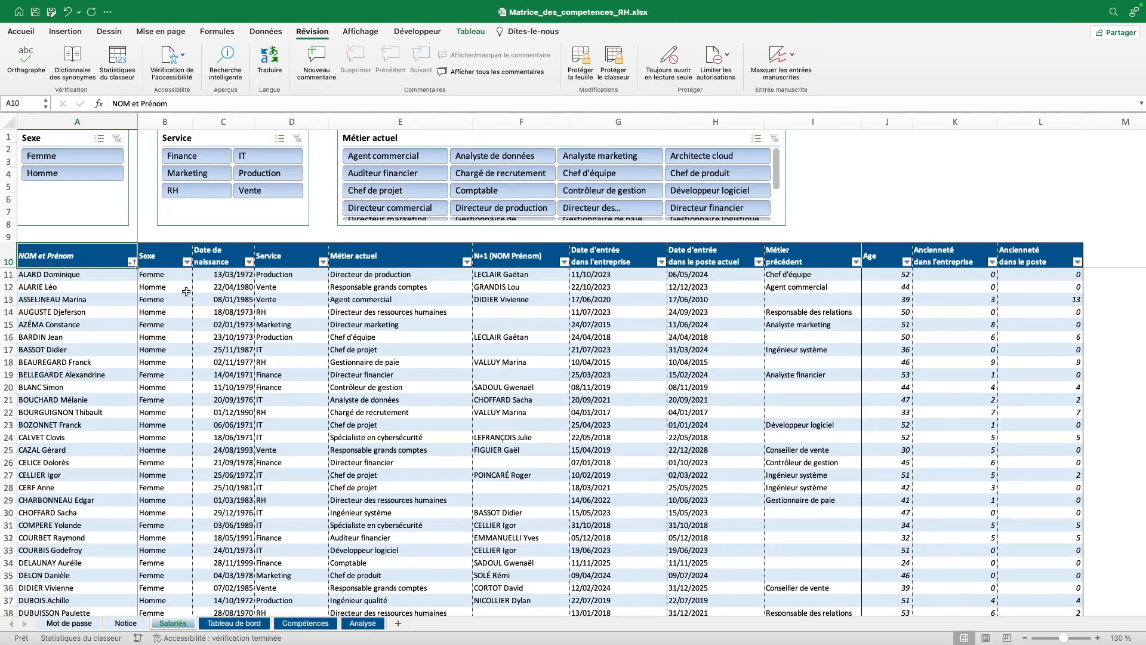
# Insert an additional Service slicer for the Salariés table and place it above the table, over the Métier actuel slicer.
pyautogui.click(63, 33)
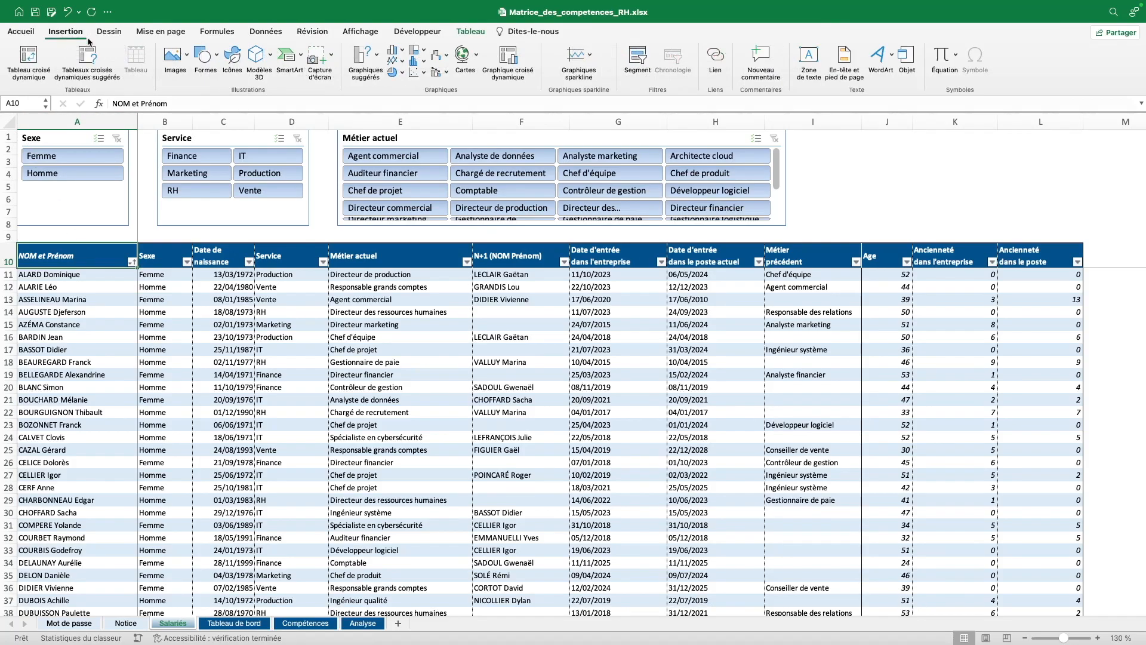
pyautogui.click(644, 57)
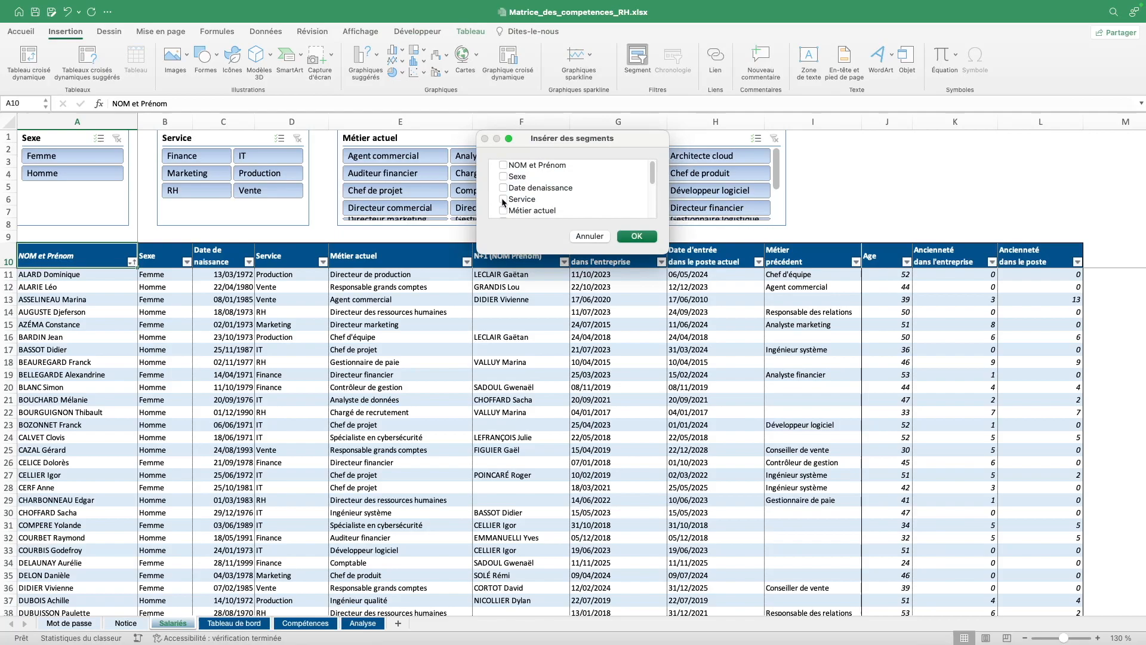
pyautogui.click(637, 238)
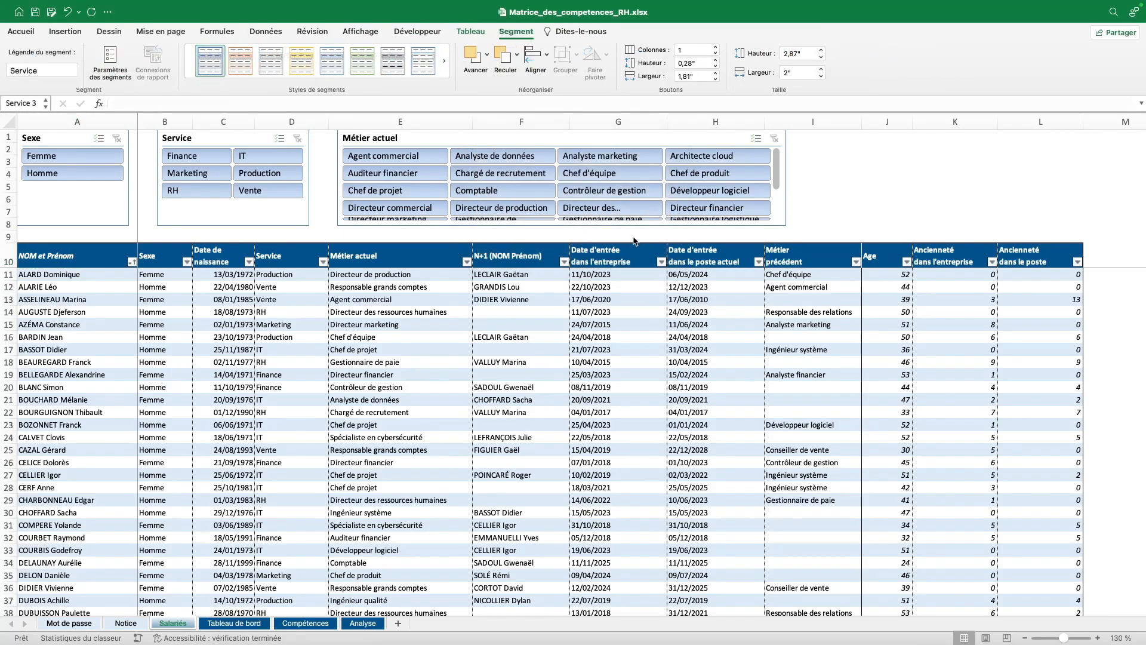
pyautogui.moveTo(117, 260); pyautogui.dragTo(476, 238)
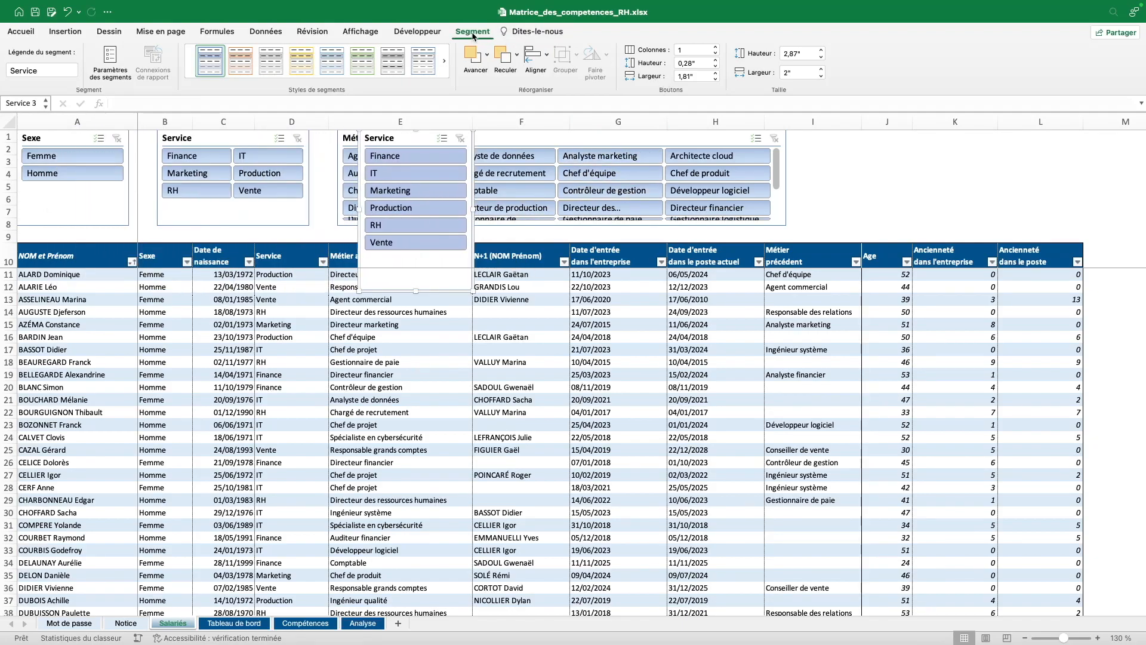
# Arrange the new Service slicer in 2 columns at about 3.92" wide by 1.6" high, and delete it.
pyautogui.click(717, 48)
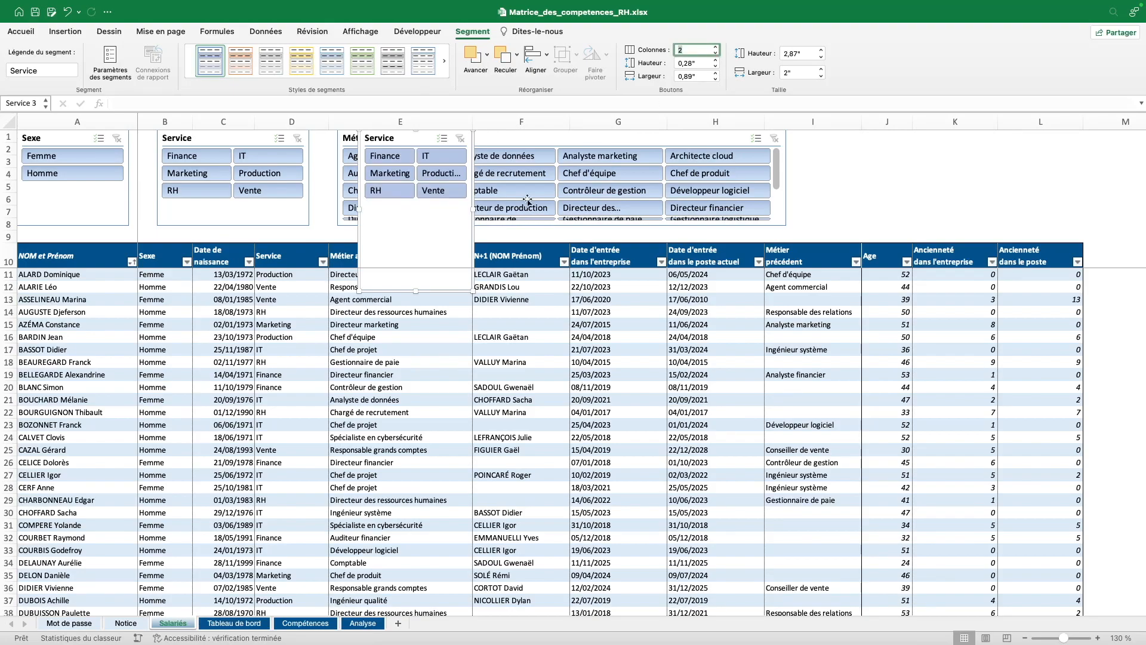
pyautogui.moveTo(474, 209); pyautogui.dragTo(580, 210)
pyautogui.moveTo(469, 292); pyautogui.dragTo(468, 220)
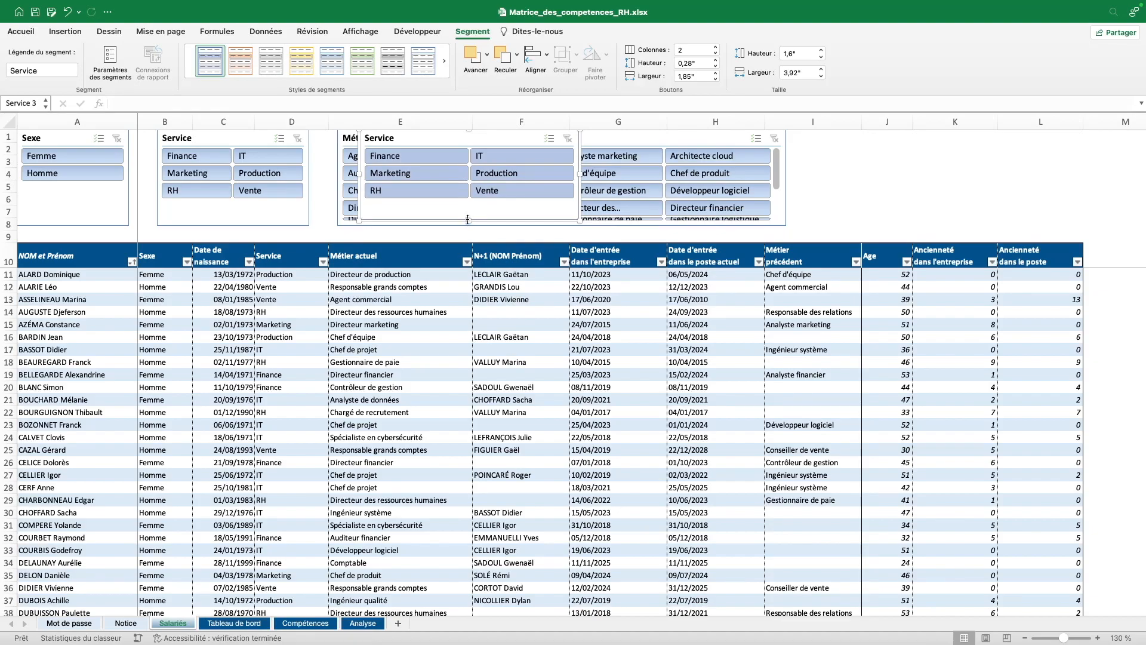
pyautogui.press('Delete')
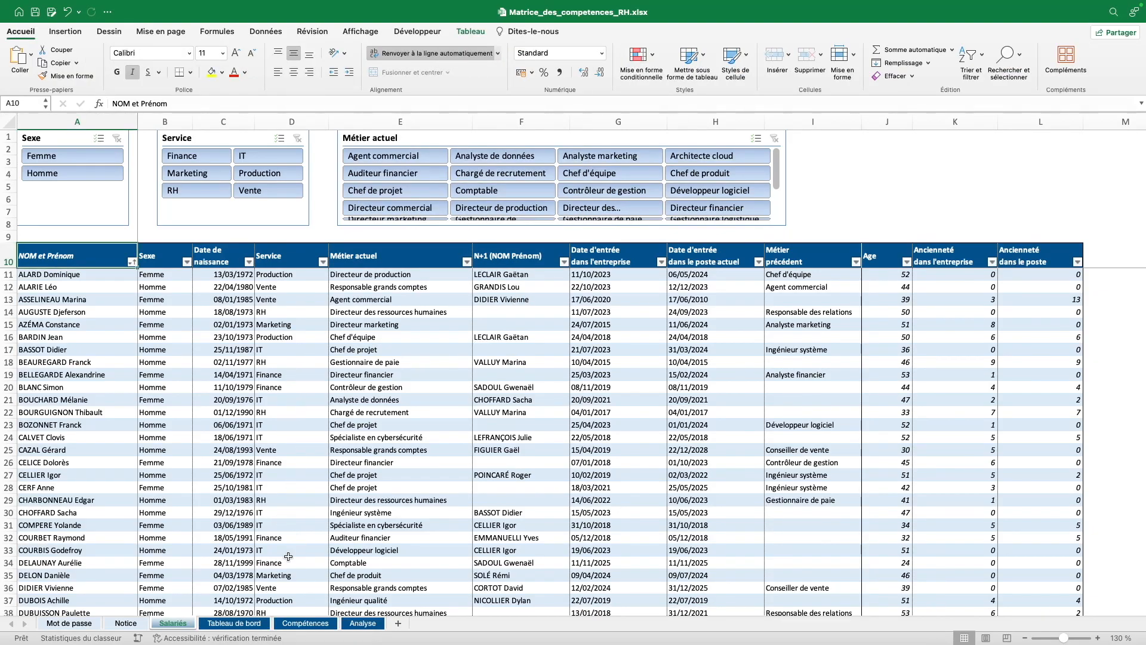
# Examine the Tableau de bord charts filtered by Femme, clear that filter, and view the pivot tables beneath the charts.
pyautogui.click(234, 623)
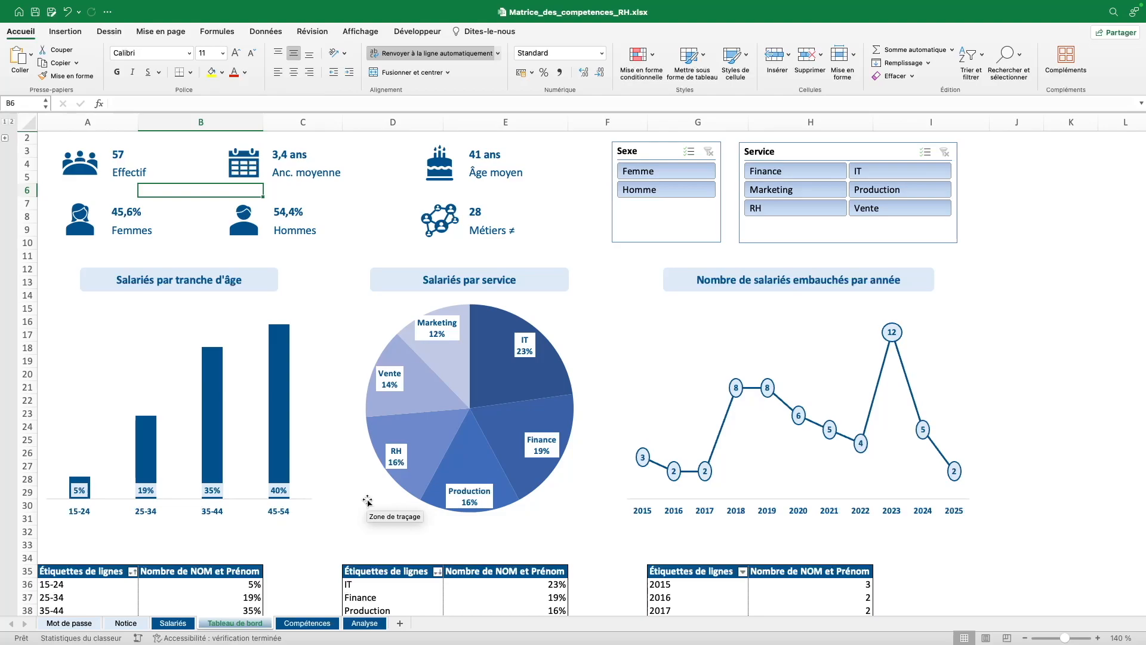
pyautogui.click(62, 137)
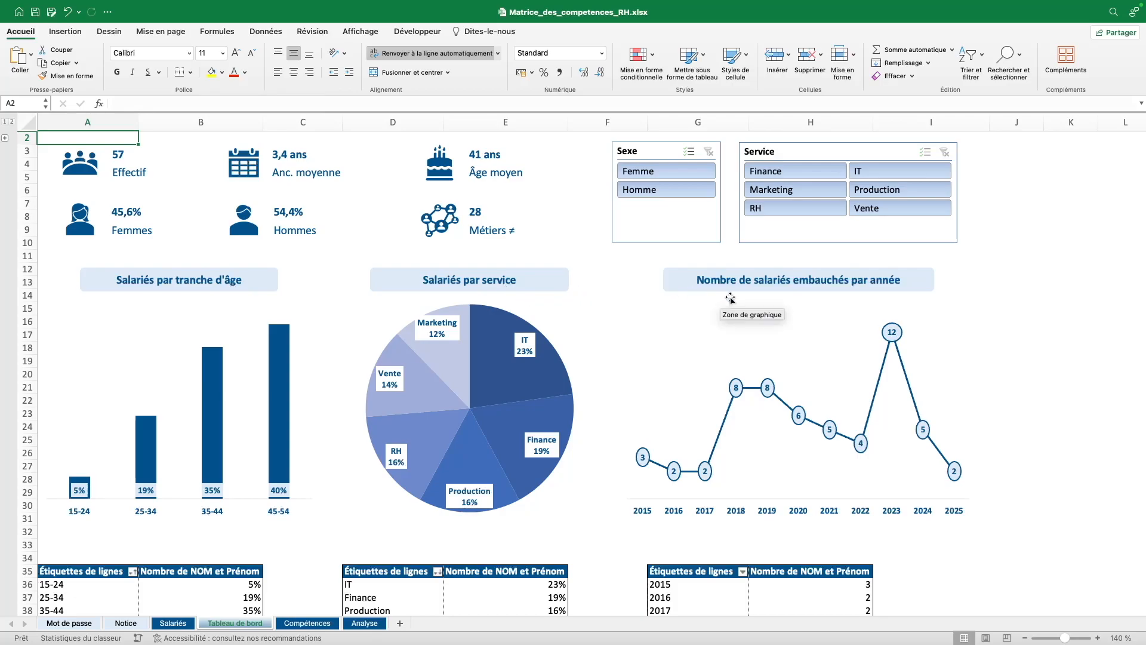
pyautogui.click(657, 170)
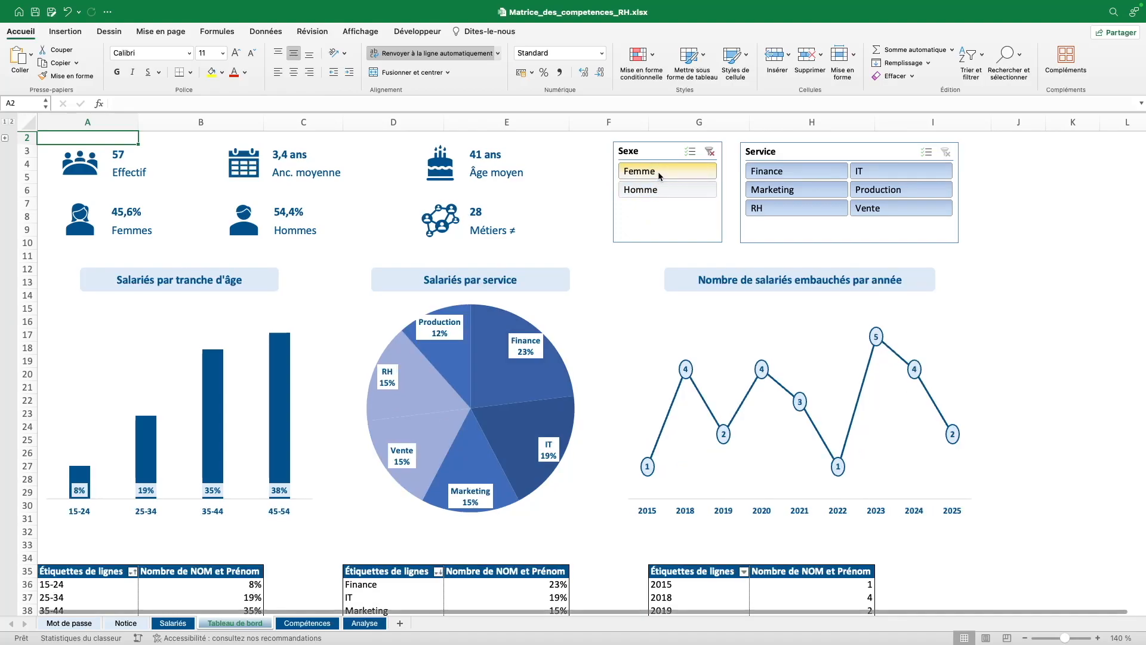
pyautogui.click(710, 153)
pyautogui.scroll(-5, 228, 541)
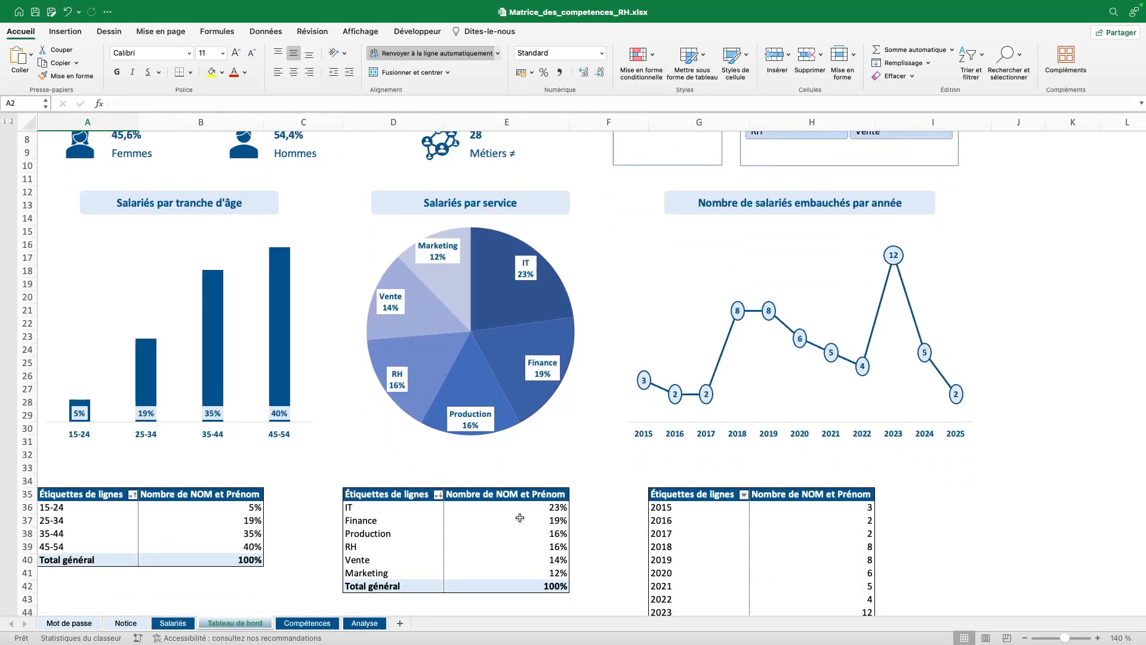
pyautogui.scroll(5, 615, 436)
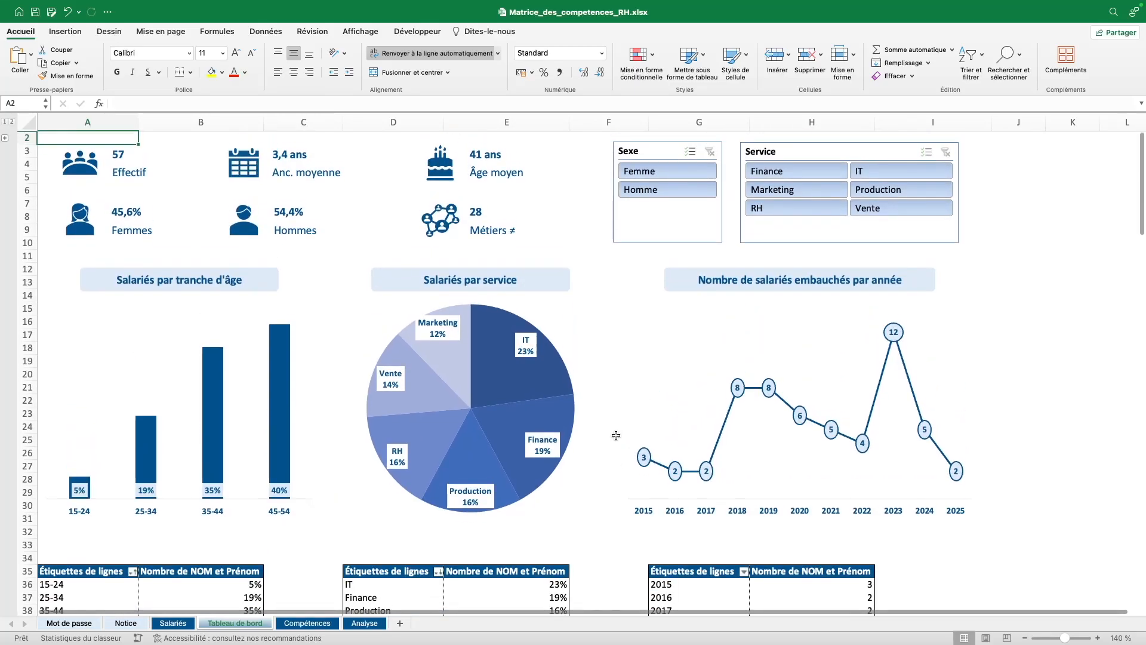
# Examine the employee drop-down list in cell A13 of the Compétences sheet against the names in the Salariés sheet.
pyautogui.click(299, 624)
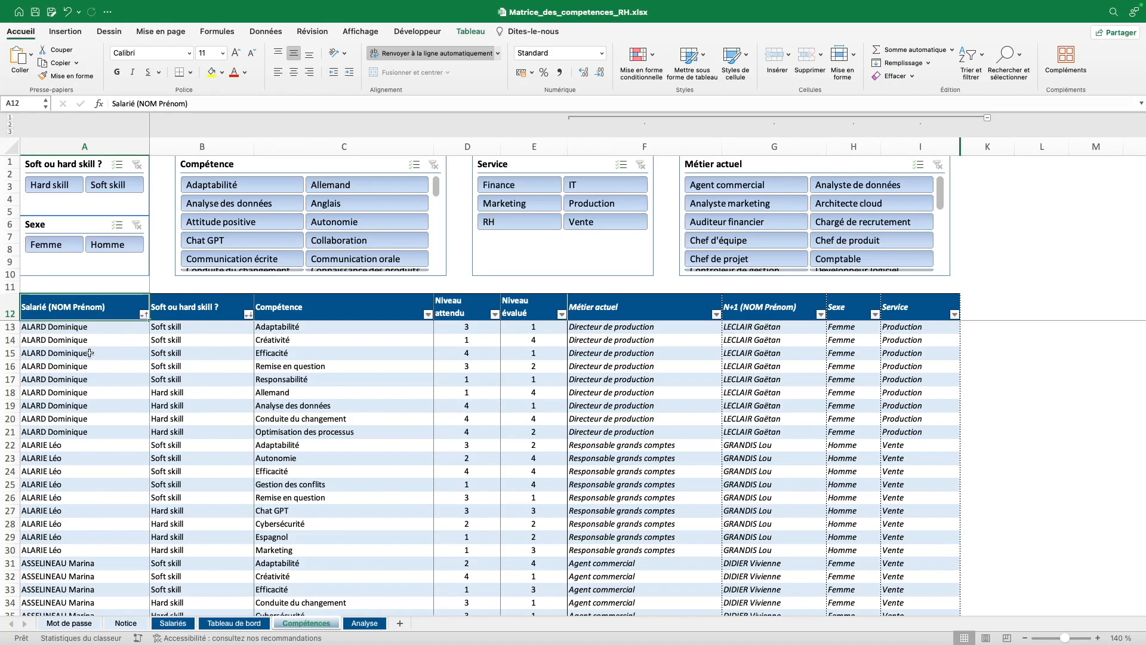
pyautogui.click(24, 327)
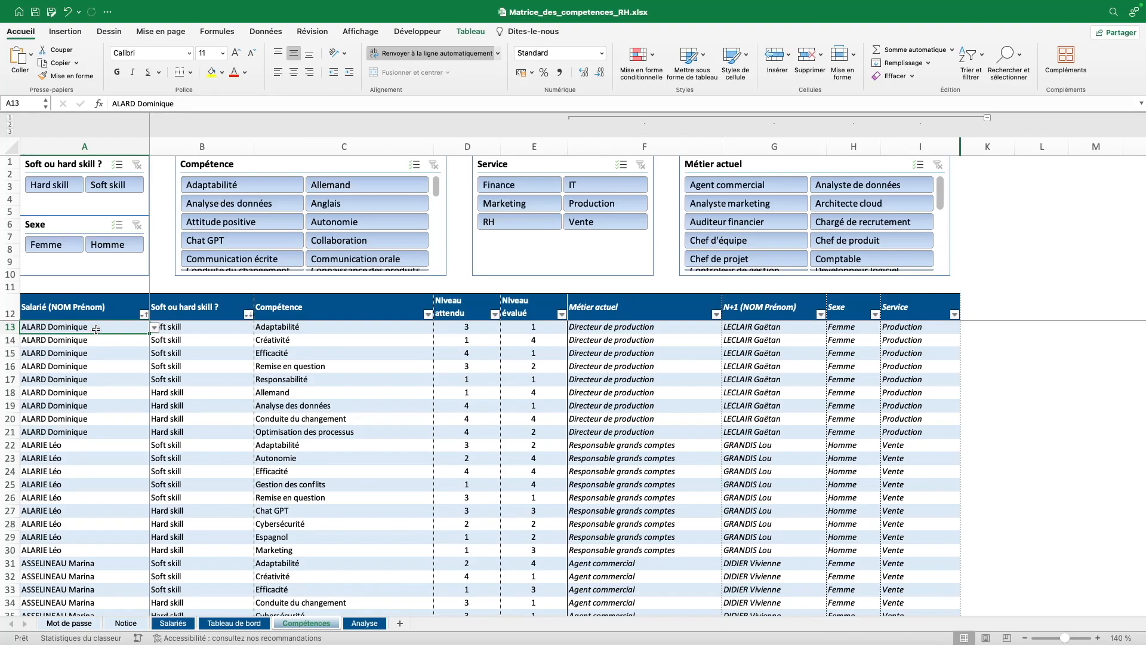
pyautogui.click(155, 329)
pyautogui.press('Escape')
pyautogui.click(174, 623)
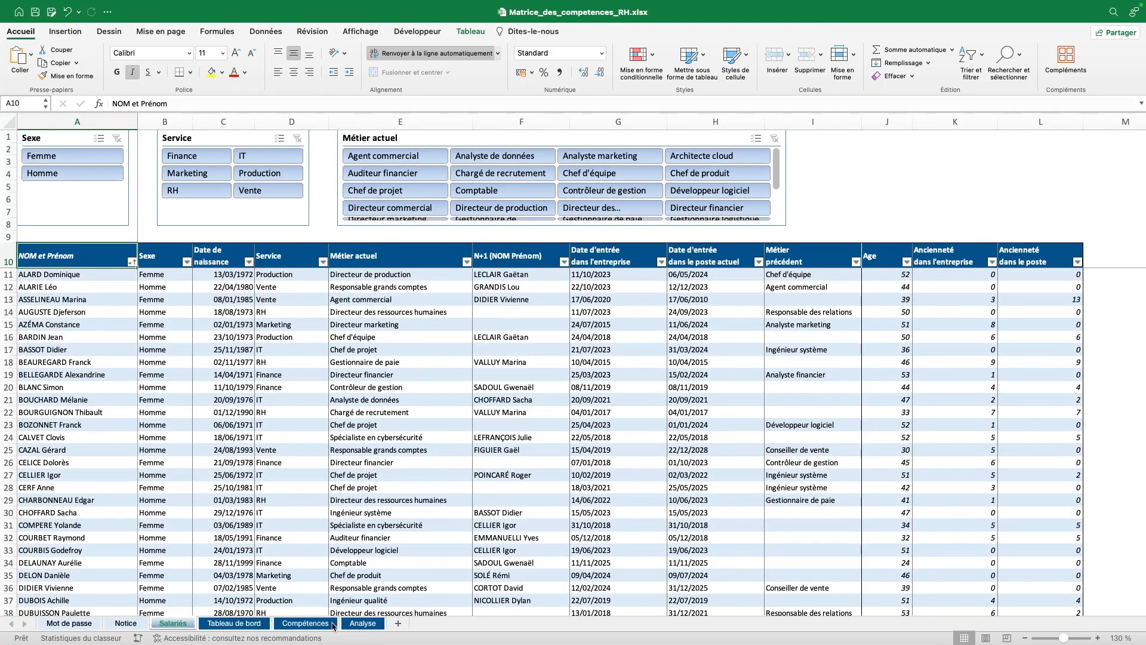
pyautogui.click(322, 624)
pyautogui.click(182, 627)
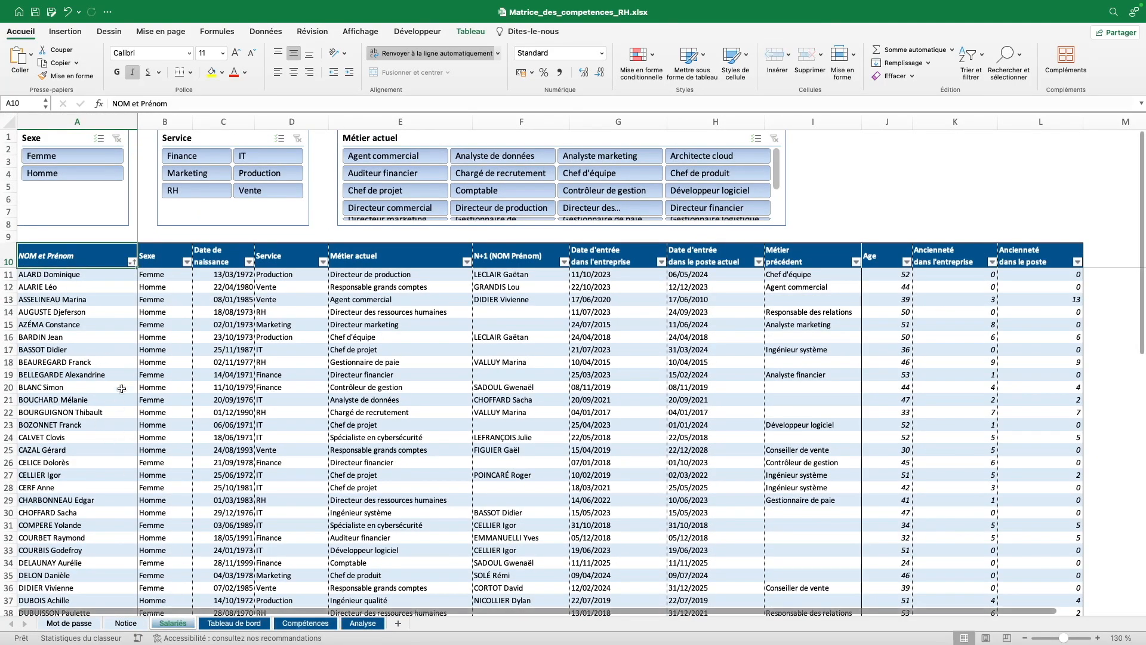
pyautogui.click(296, 623)
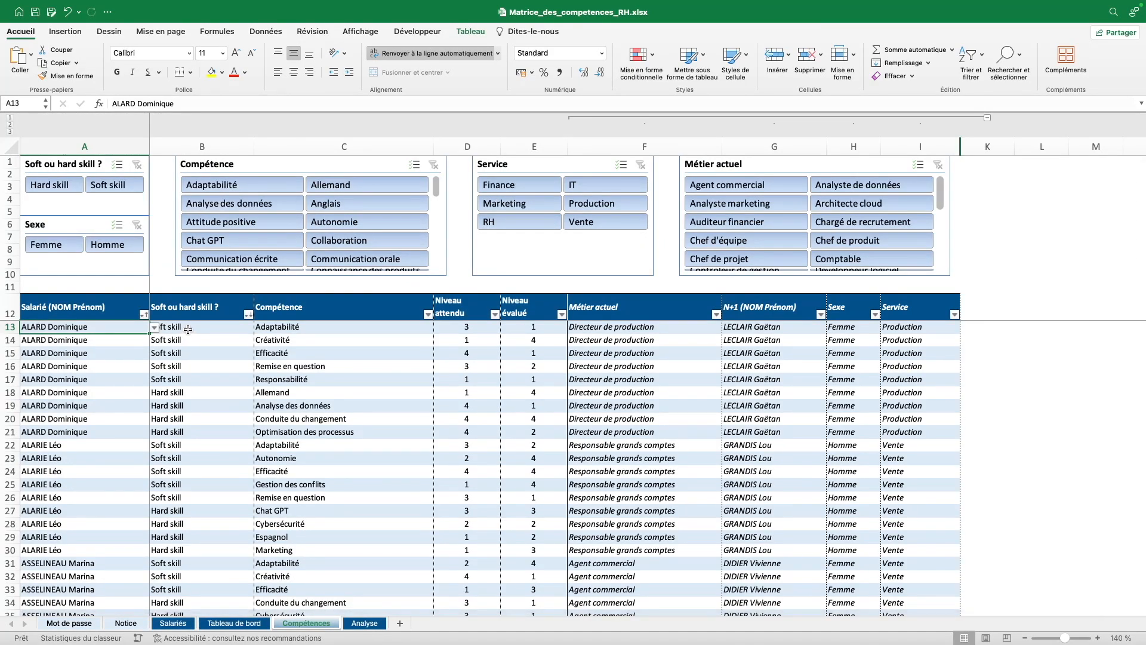
# Inspect the skill type, Compétence, Niveau attendu and Niveau évalué cells in row 13 of the Compétences table.
pyautogui.click(216, 327)
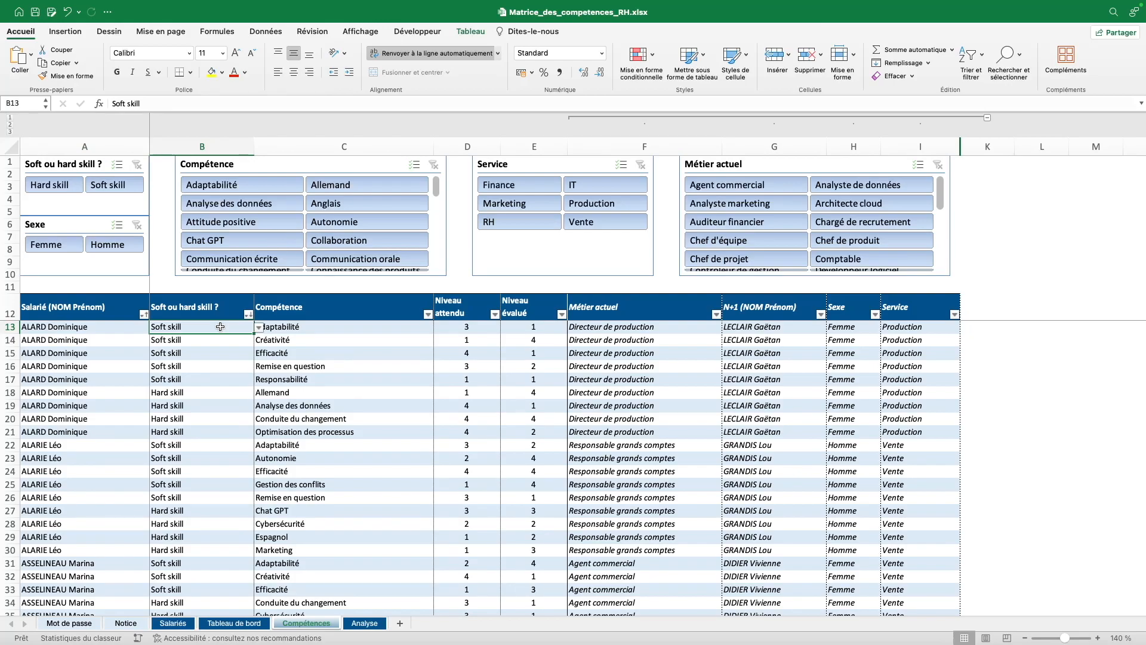
pyautogui.click(352, 327)
pyautogui.click(473, 328)
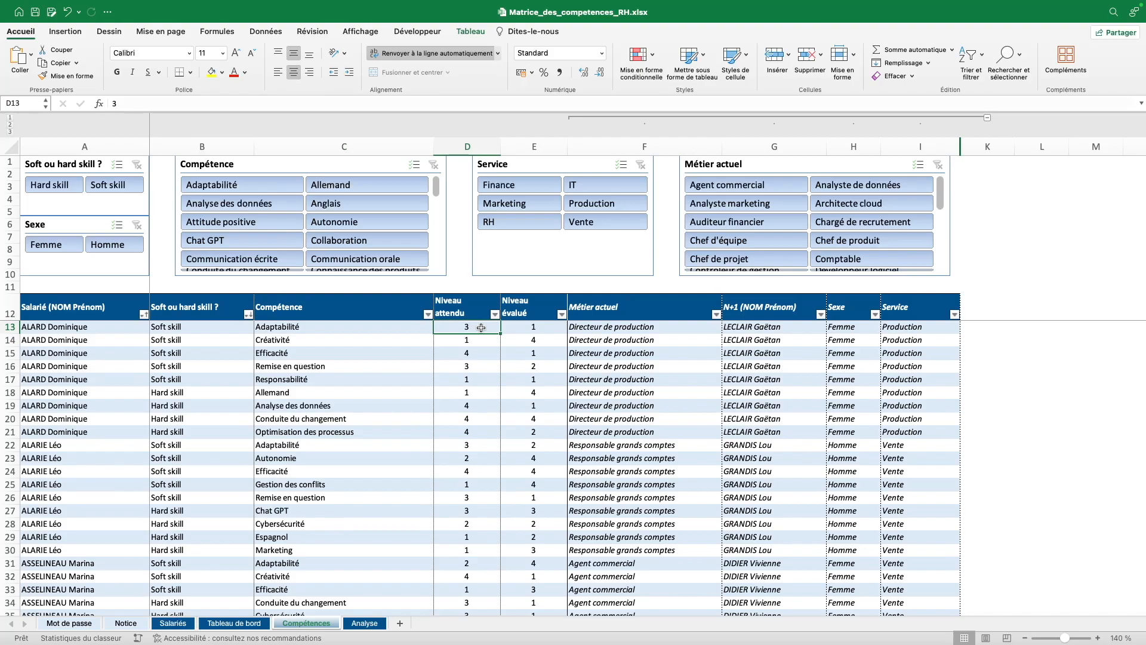
pyautogui.click(520, 327)
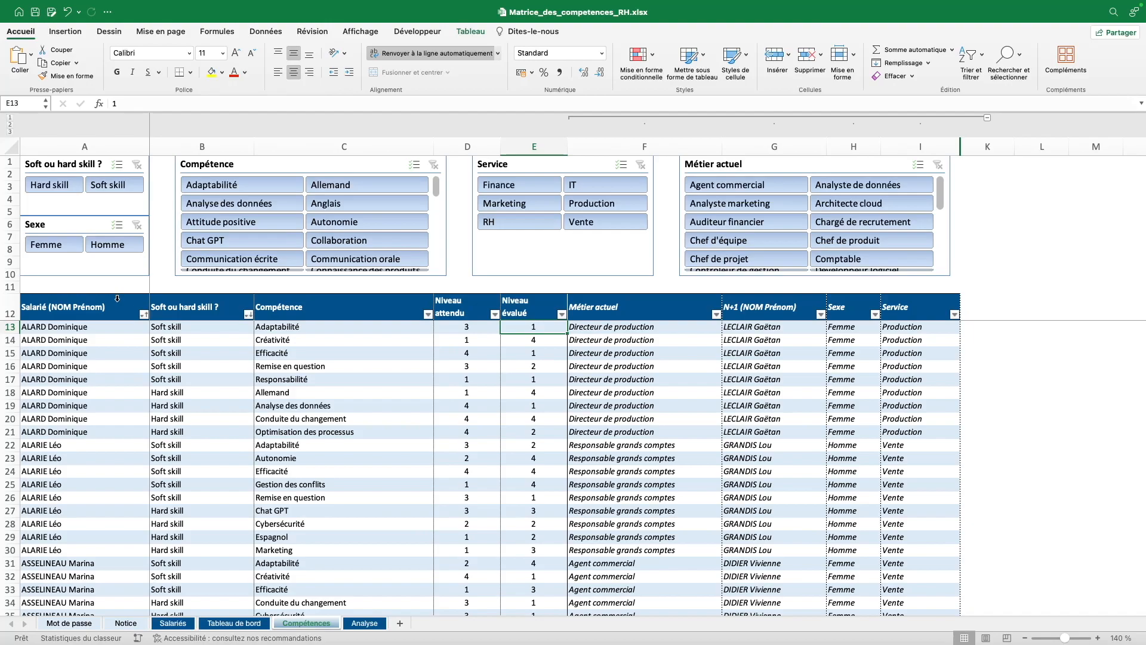
# Clear all entries in the Salarié through Niveau évalué columns of the Compétences table, and undo the deletion.
pyautogui.click(120, 327)
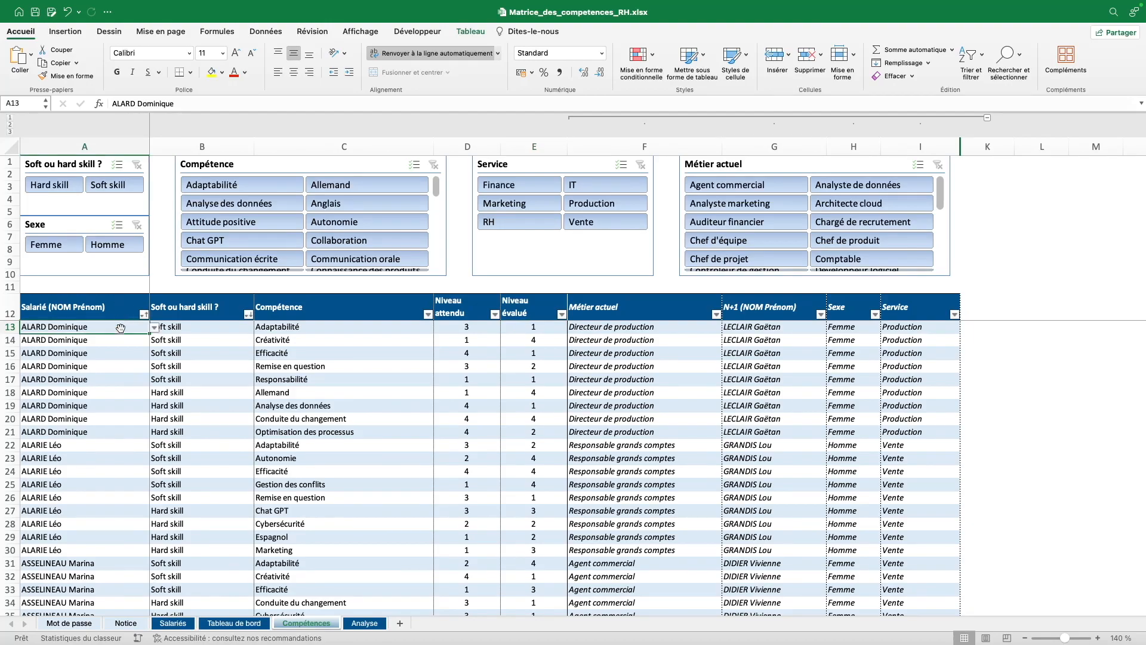
pyautogui.hotkey('ctrl', 'space')
pyautogui.moveTo(125, 298); pyautogui.dragTo(539, 309)
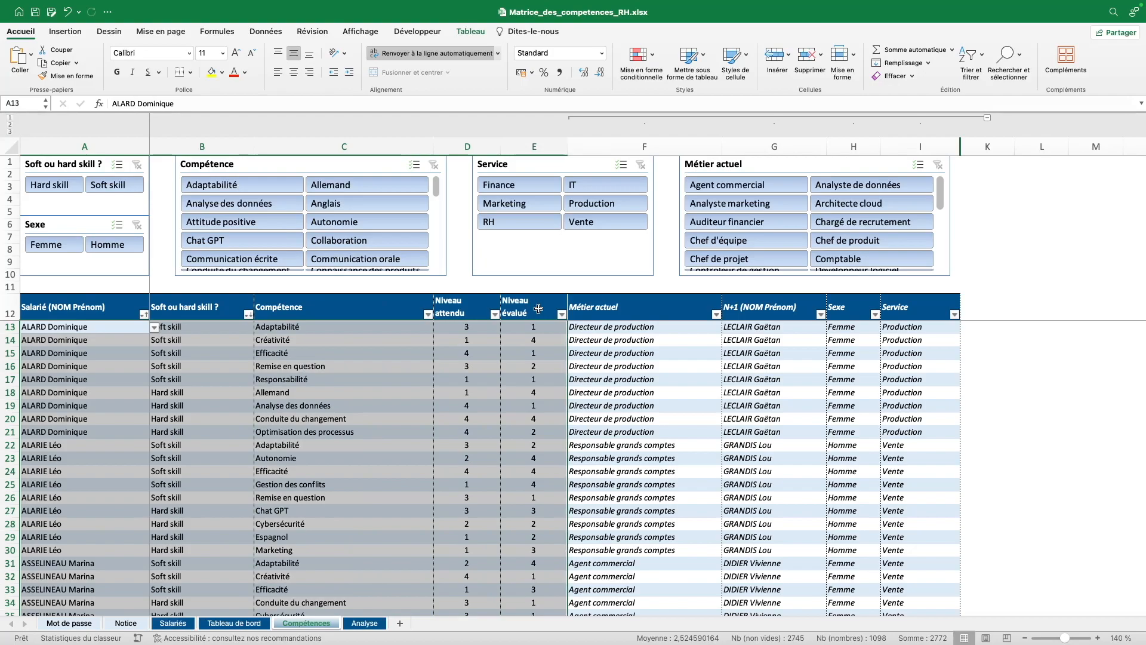
pyautogui.press('Delete')
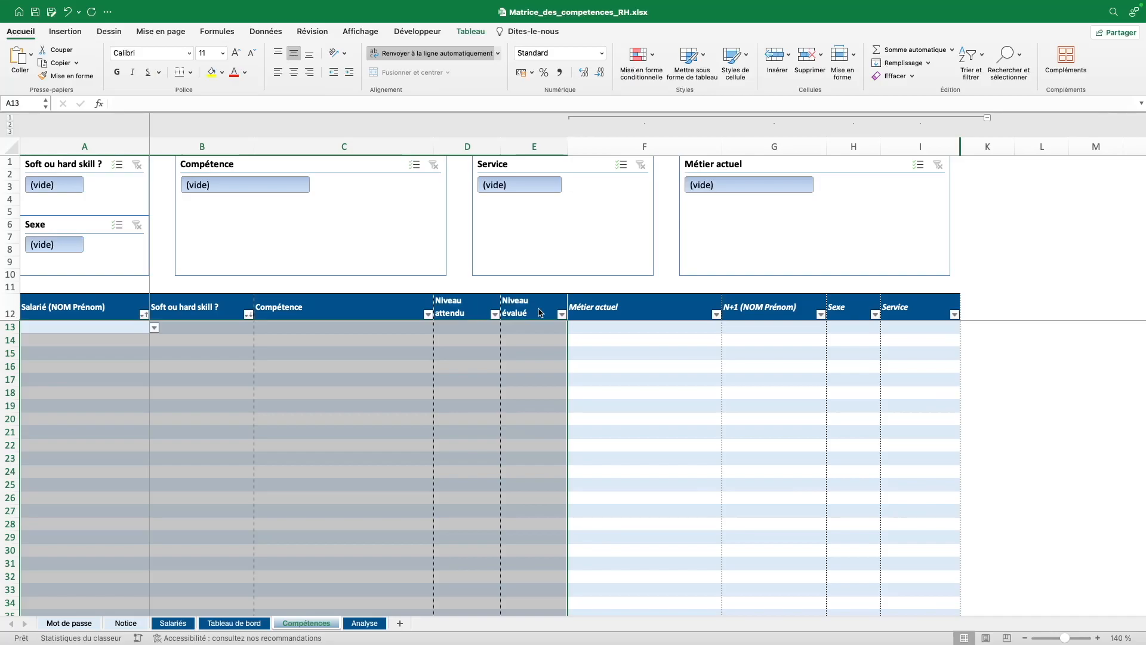
pyautogui.press('super+z')
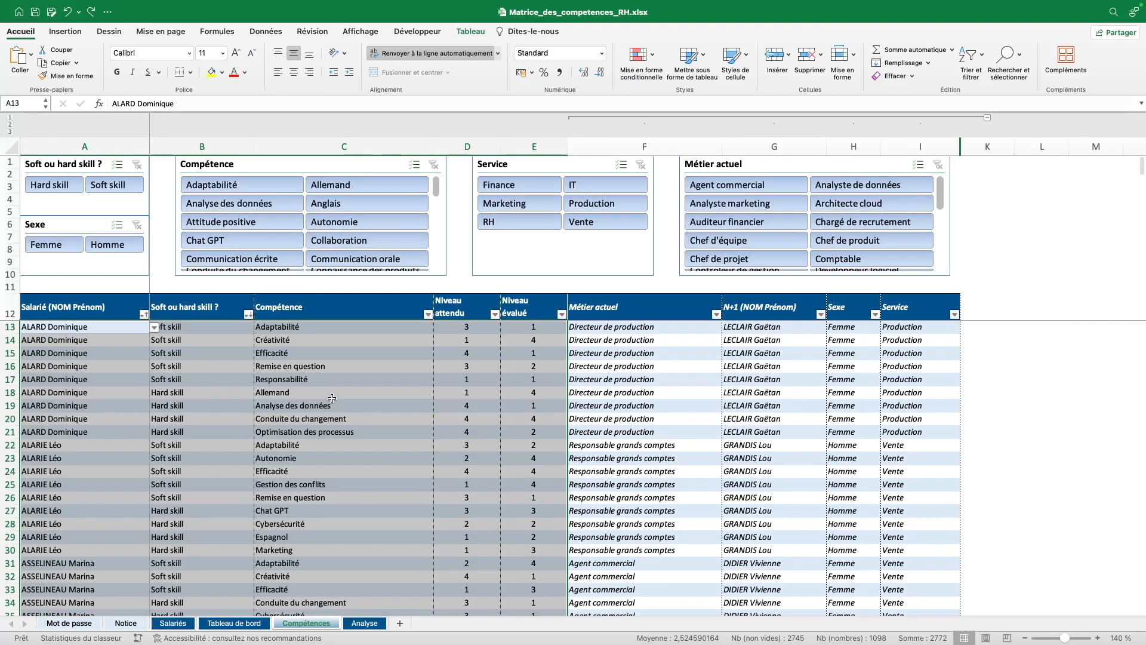
# Check the table row and column insertion options for the Compétence cells C18:C26, and dismiss them.
pyautogui.moveTo(335, 392); pyautogui.dragTo(348, 494)
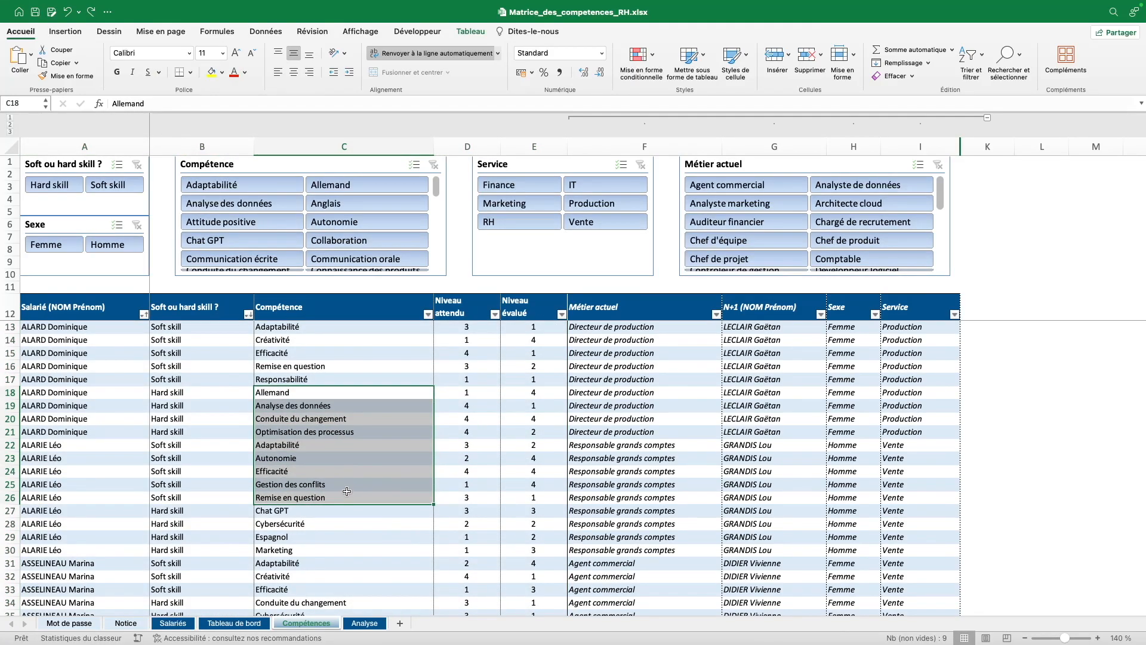
pyautogui.rightClick(351, 439)
pyautogui.moveTo(458, 383)
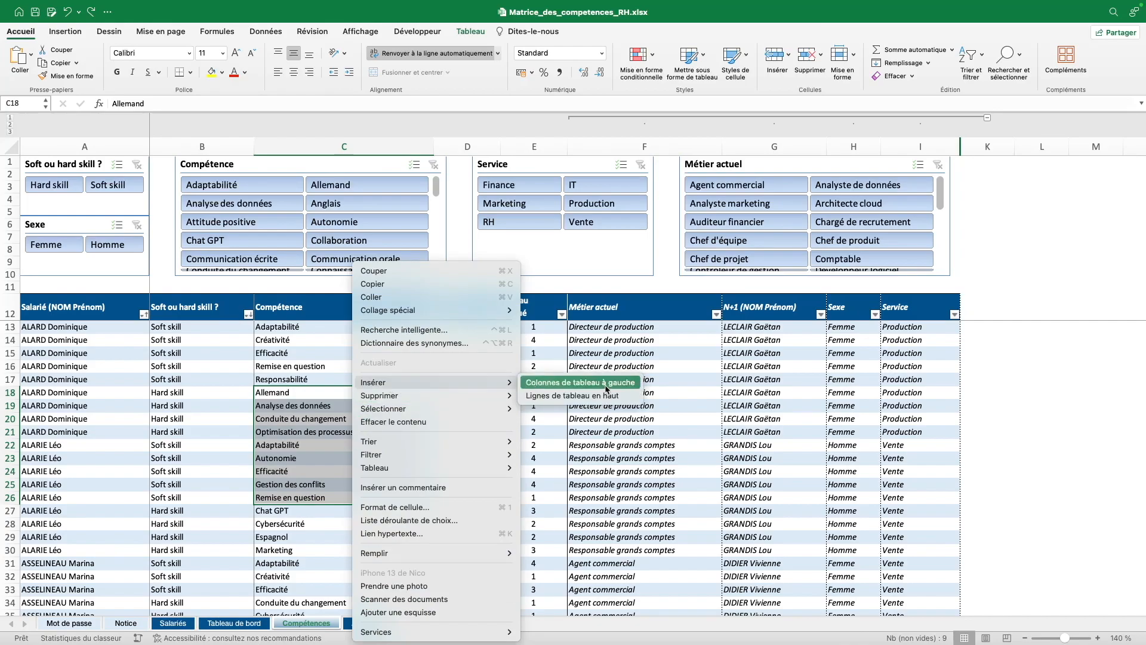
pyautogui.press('Escape')
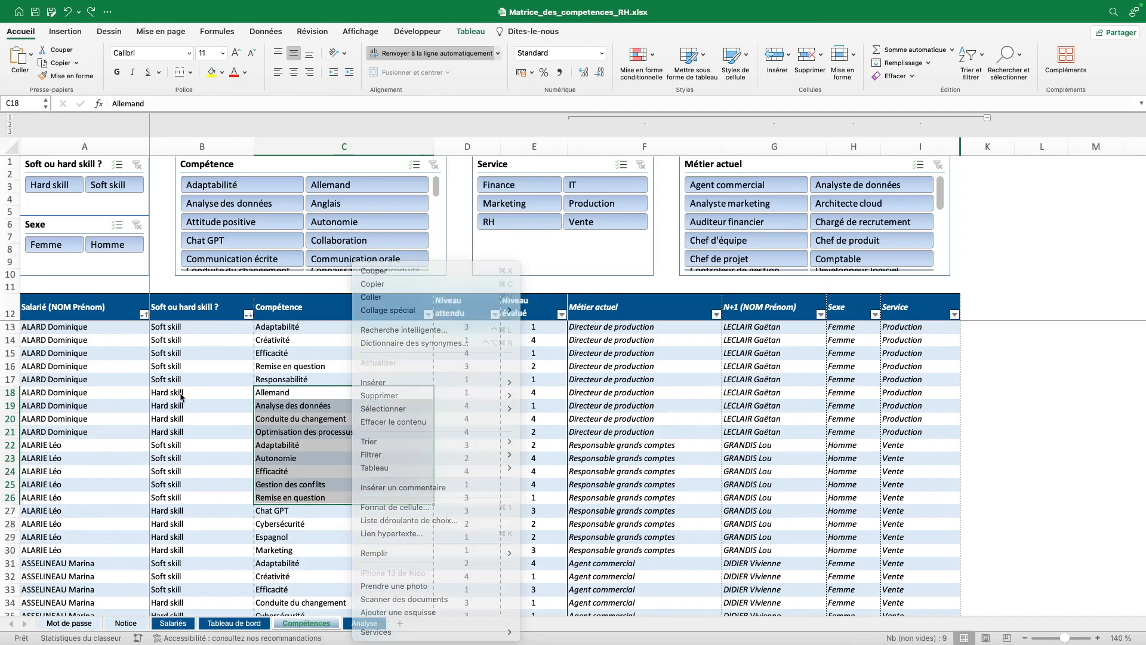
# Select employee cell A15, look at the Salariés sheet and return to the Compétences sheet.
pyautogui.click(146, 354)
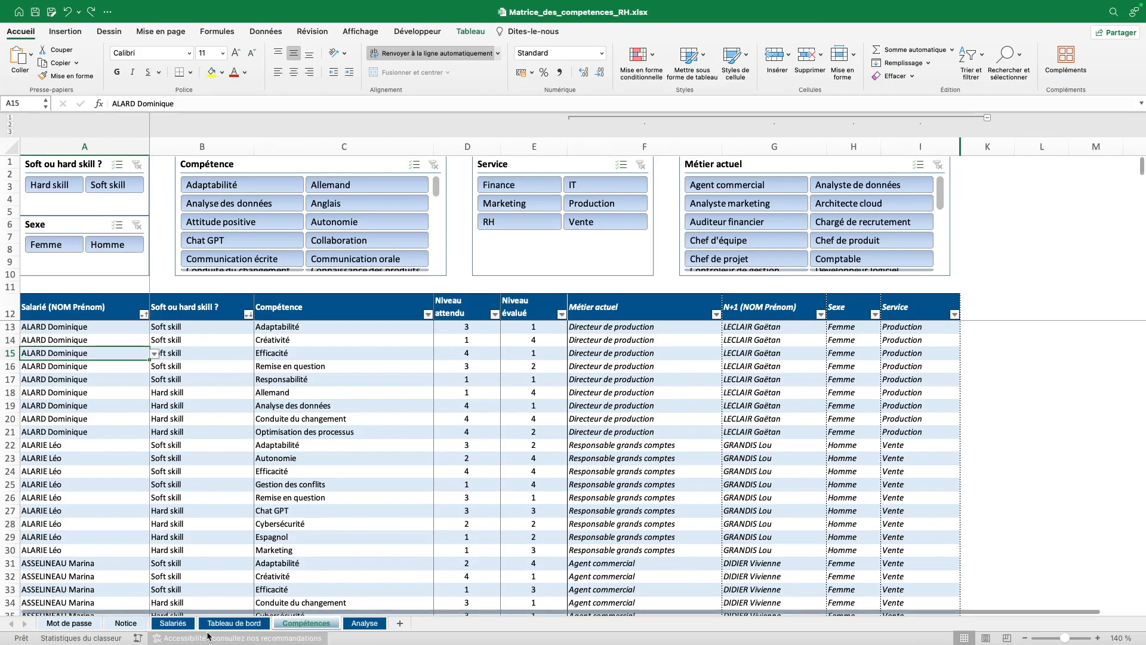
pyautogui.click(173, 624)
pyautogui.click(297, 625)
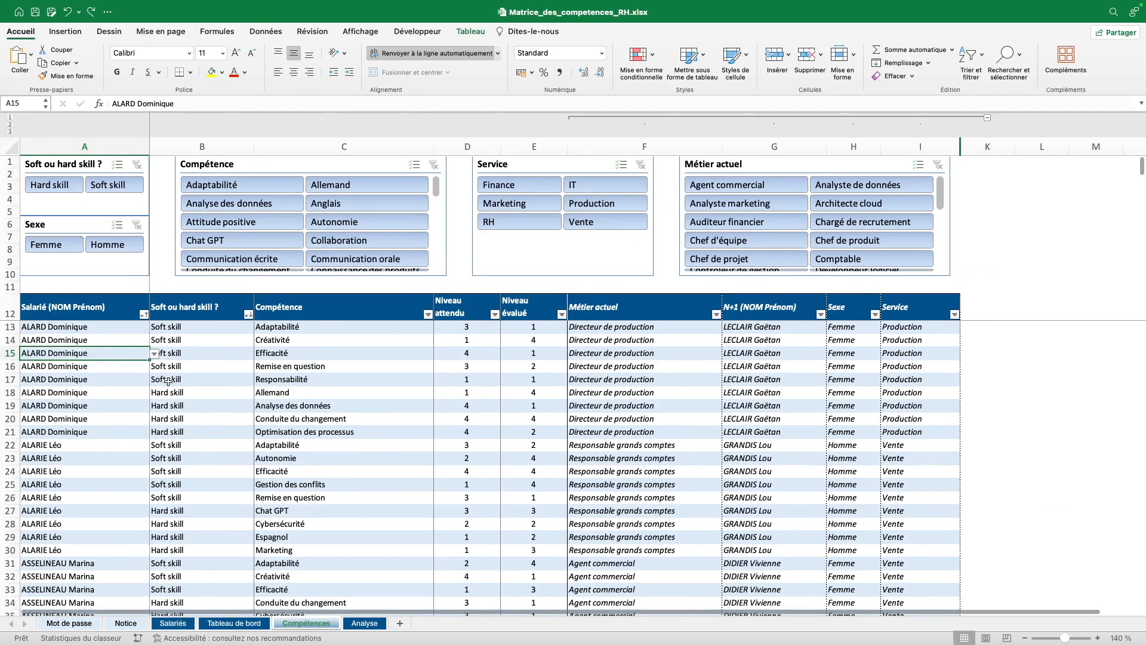
# Filter the Compétences table by Hard skill, switch to Soft skill with Femme, and clear both filters.
pyautogui.click(65, 189)
pyautogui.click(111, 187)
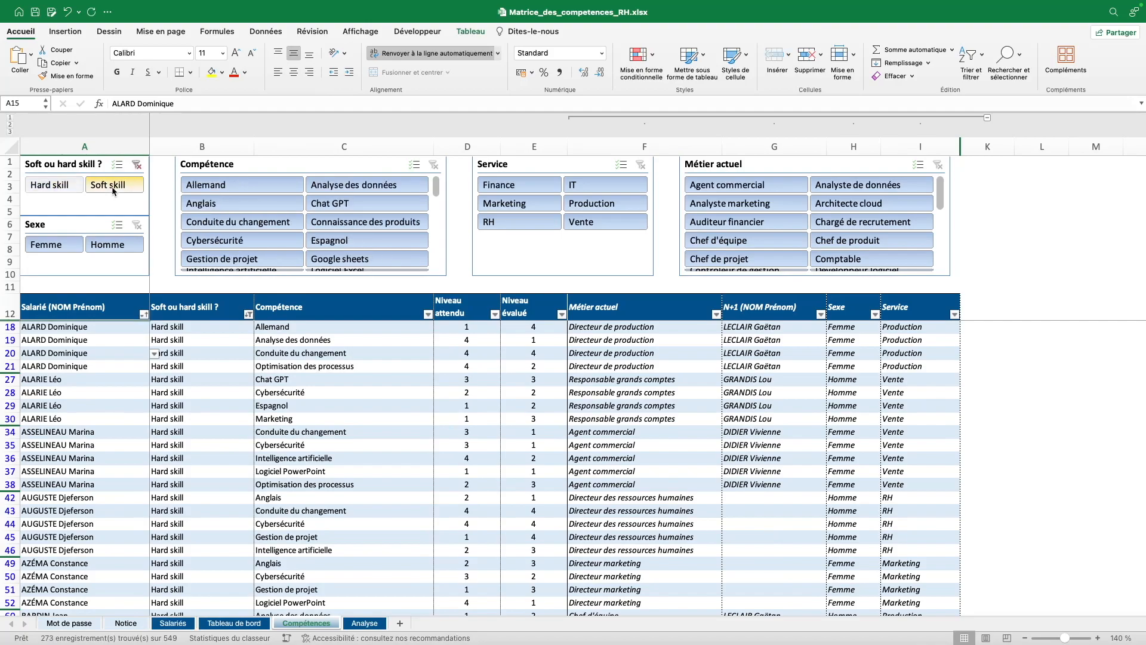
pyautogui.click(62, 248)
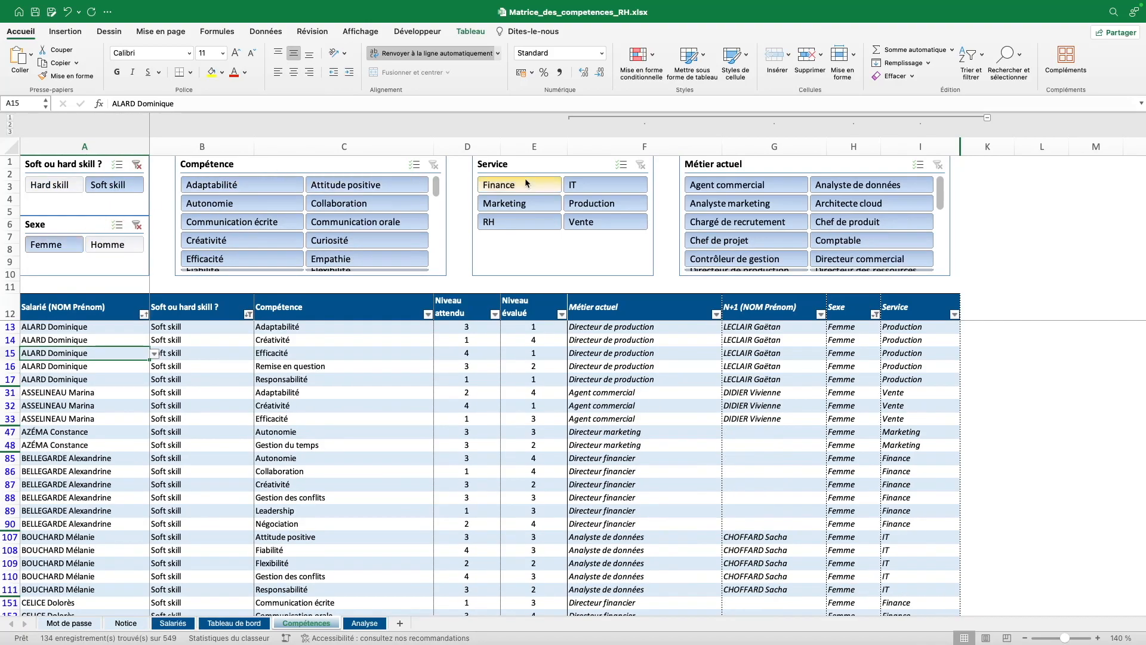
pyautogui.click(136, 166)
pyautogui.click(137, 225)
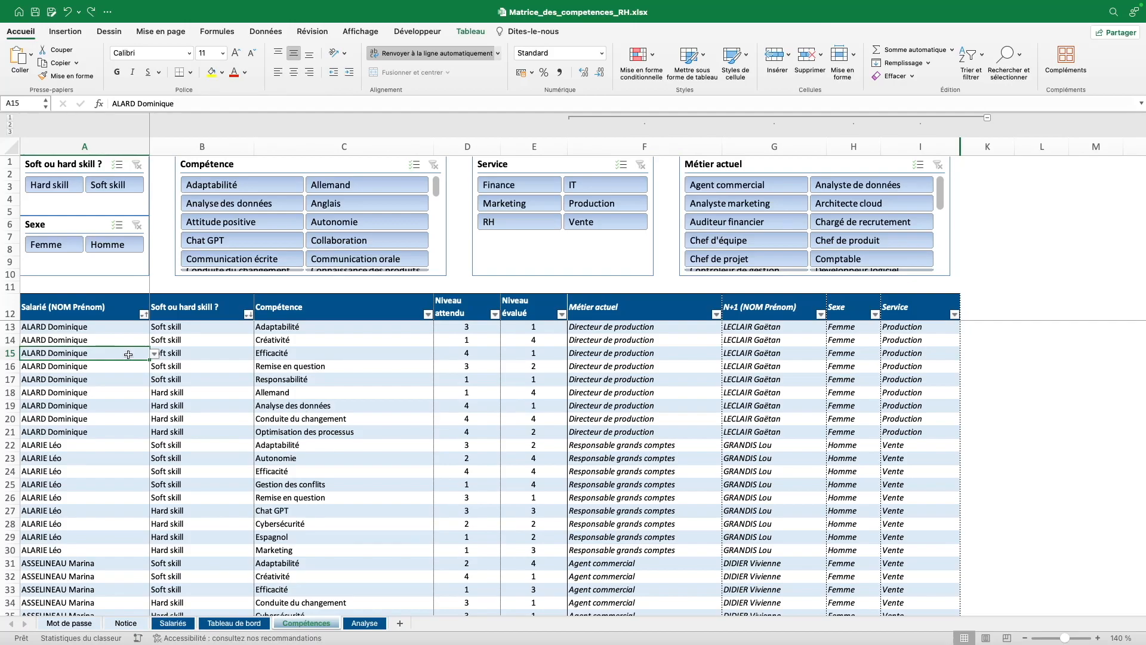
# Delete the Niveau attendu values in D13:D15 of the Compétences table, and undo the deletion.
pyautogui.moveTo(468, 328); pyautogui.dragTo(473, 355)
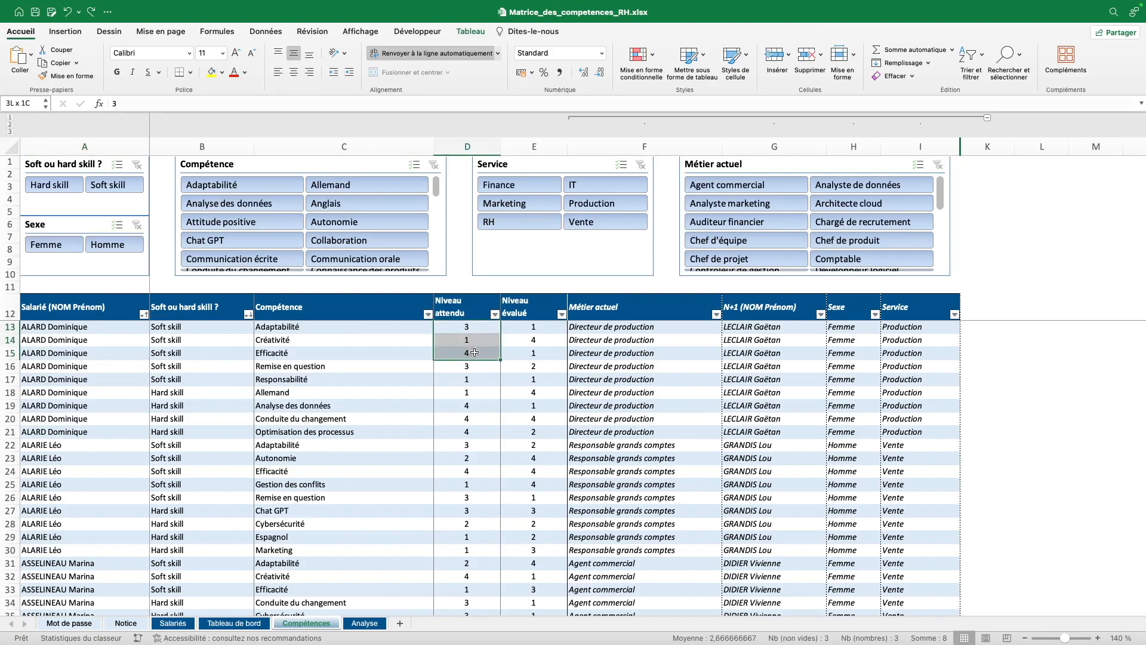
pyautogui.press('Delete')
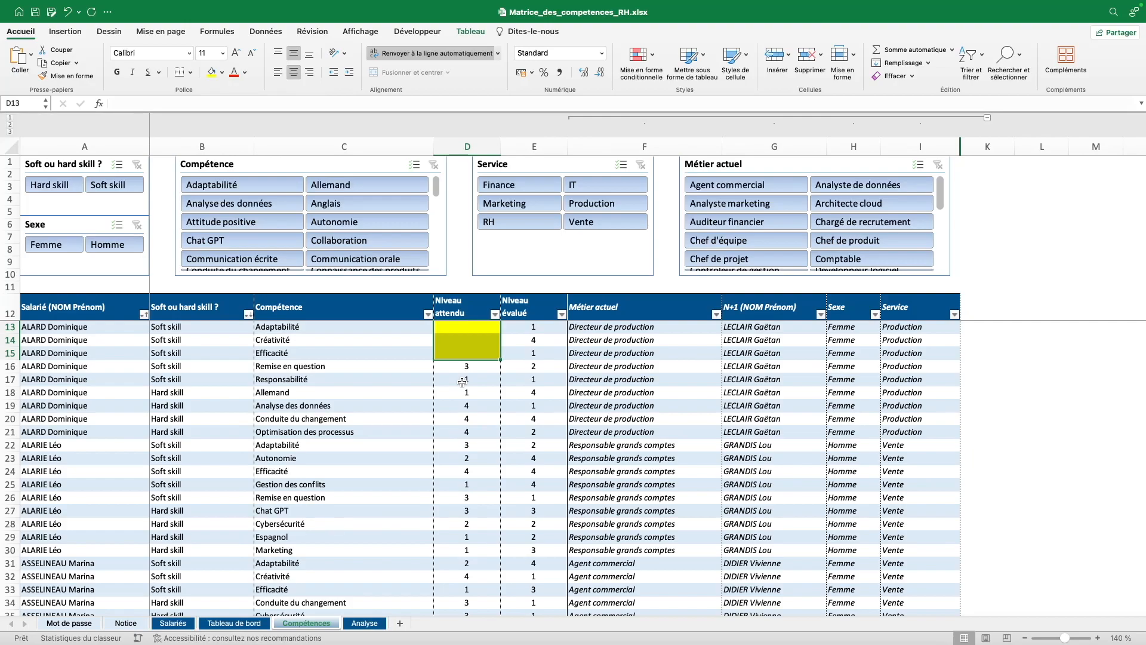
pyautogui.press('super+z')
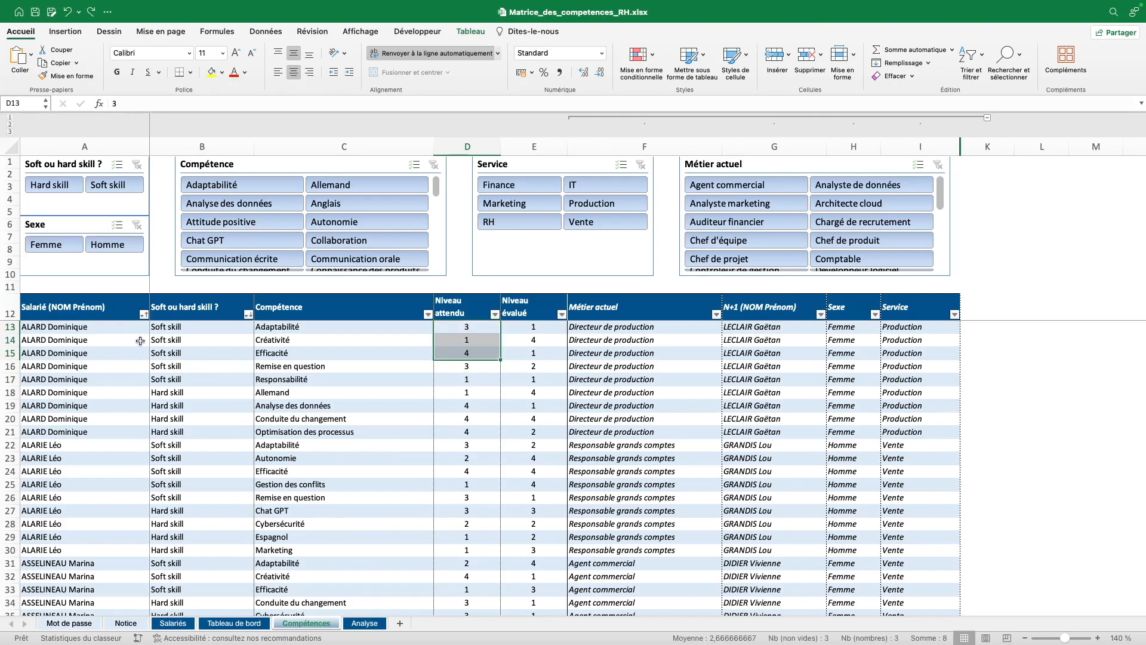
# Try to enter the duplicate skill Adaptabilité in cell C14 for the first employee, and cancel the entry.
pyautogui.click(329, 342)
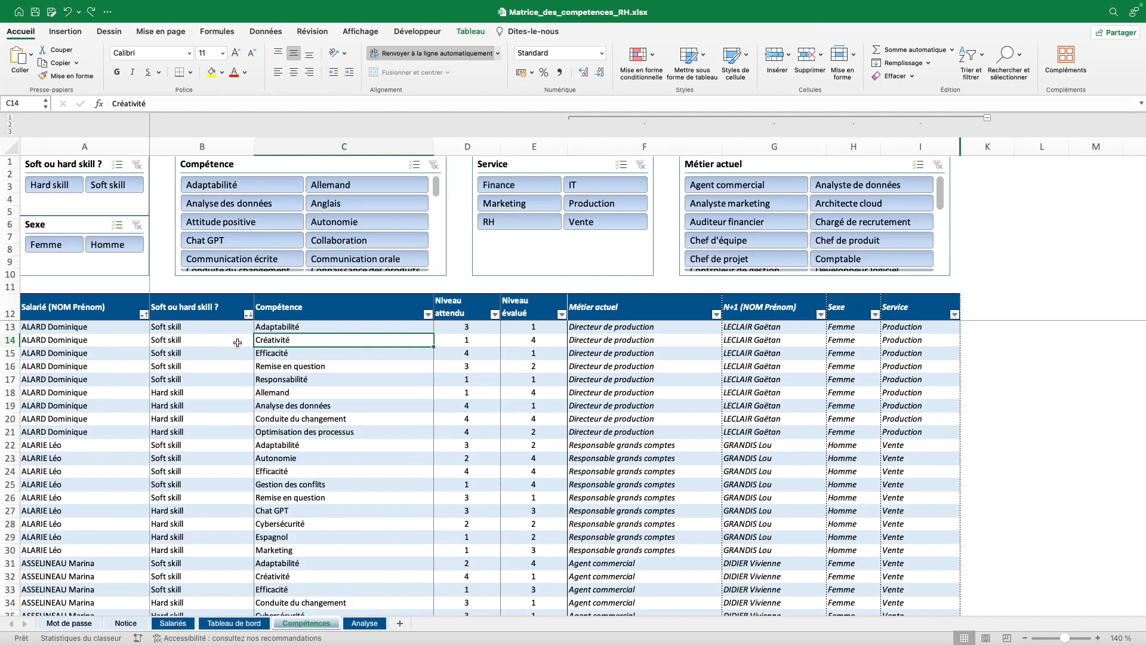
pyautogui.write('Adapt')
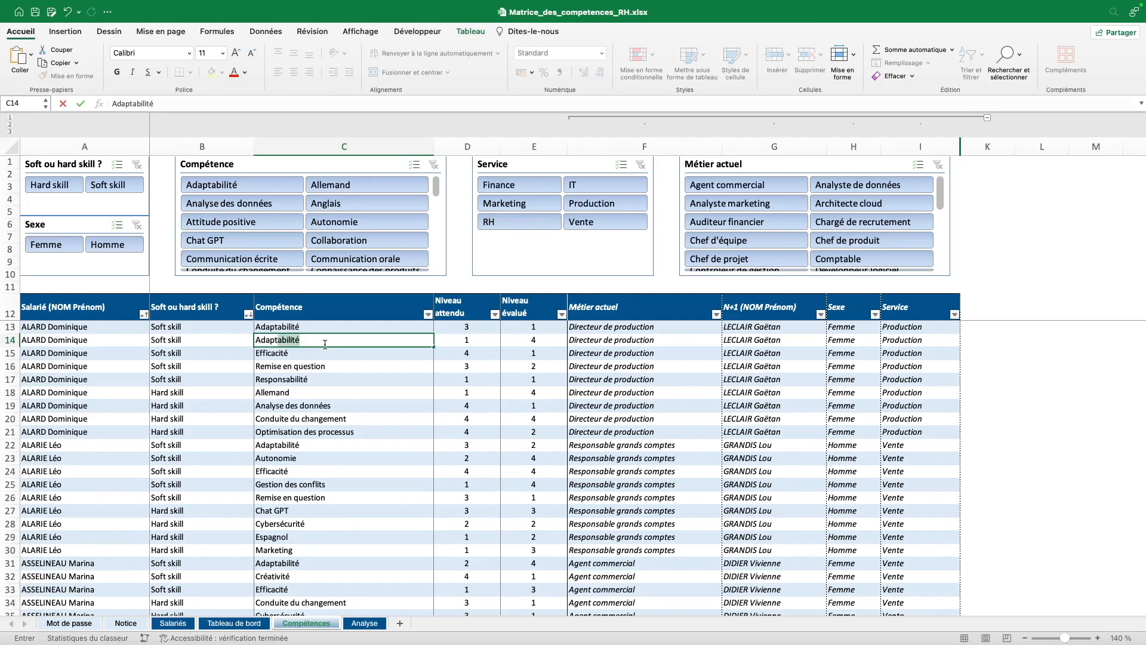
pyautogui.press('Return')
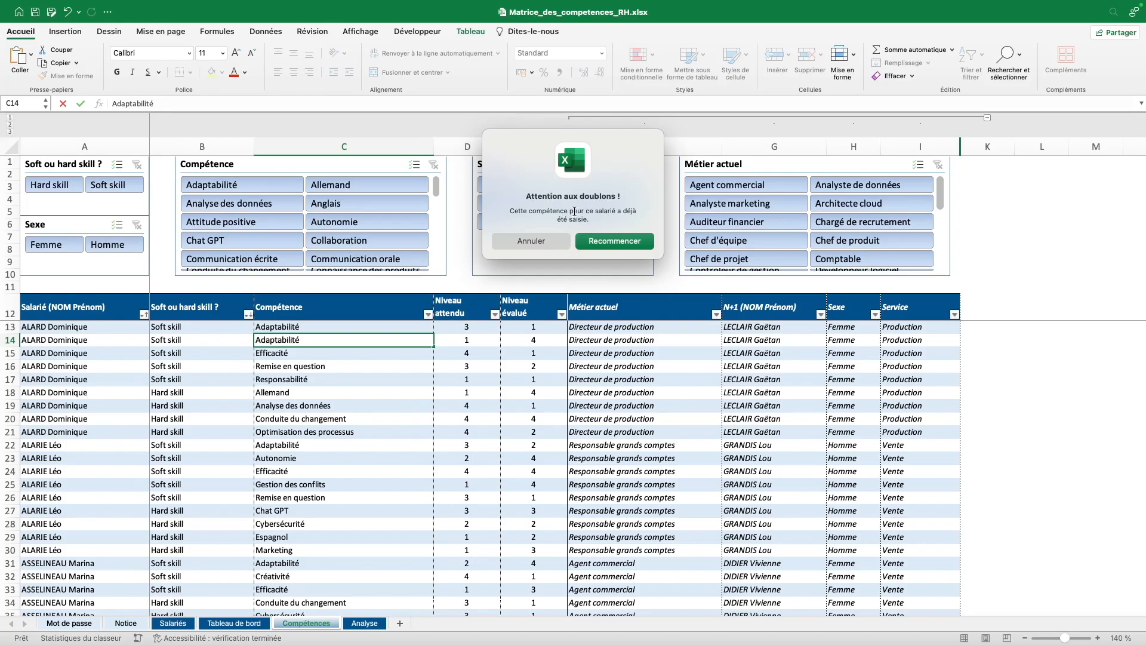
pyautogui.click(556, 240)
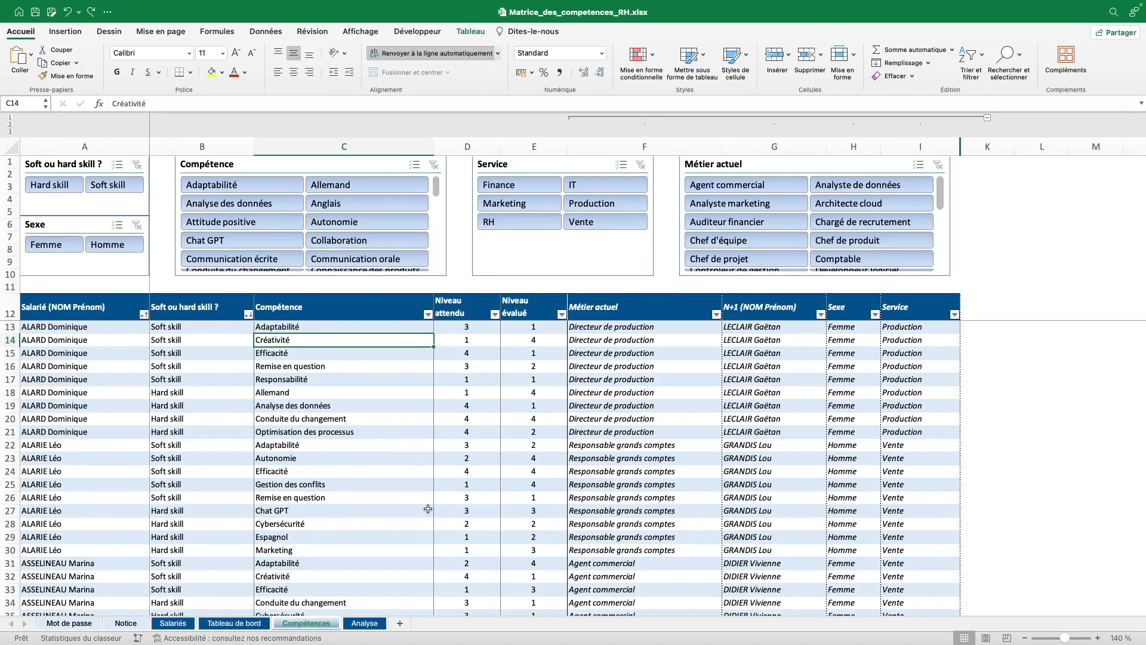
# Open the Analyse sheet and choose the first listed employee in the Salarié cell A13.
pyautogui.click(365, 624)
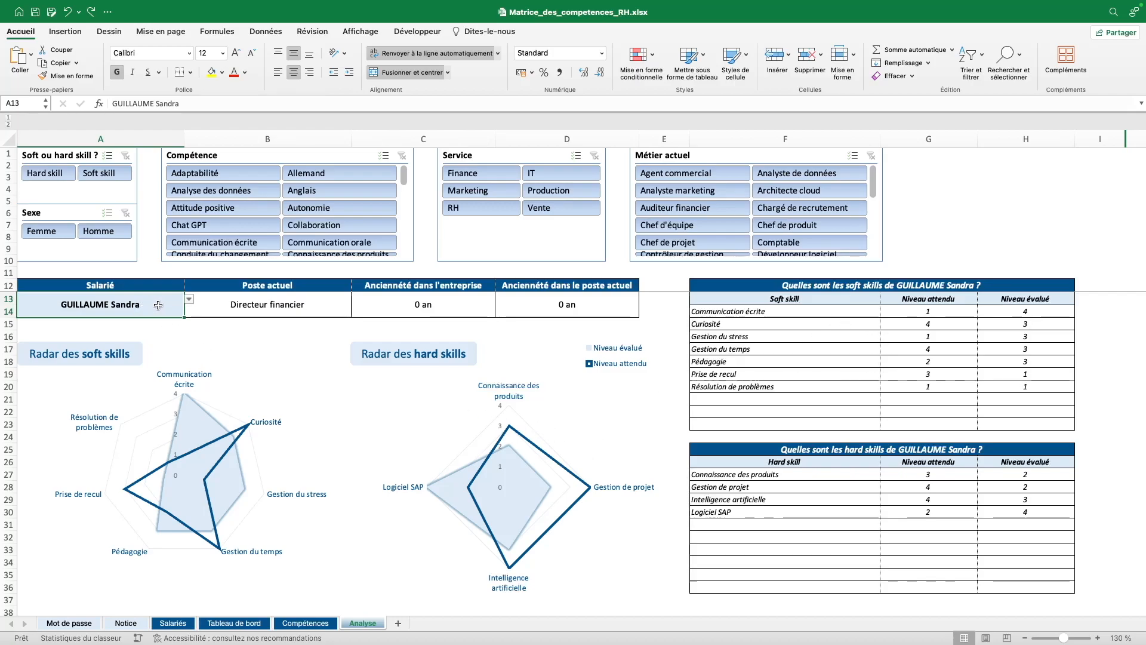
pyautogui.click(188, 299)
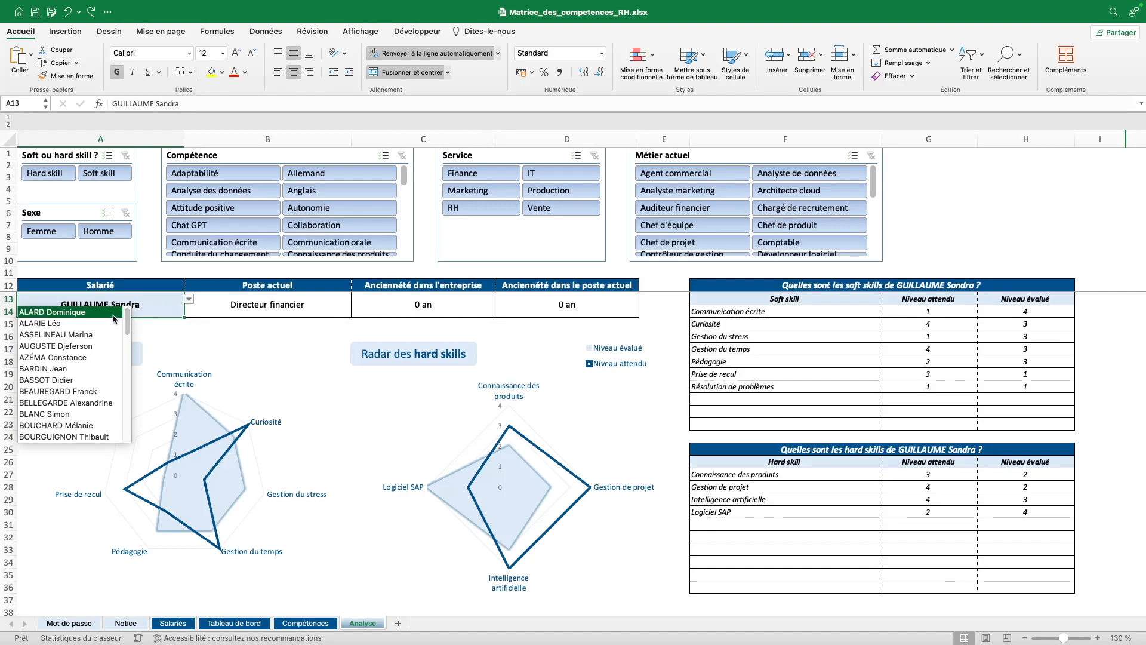
pyautogui.click(117, 314)
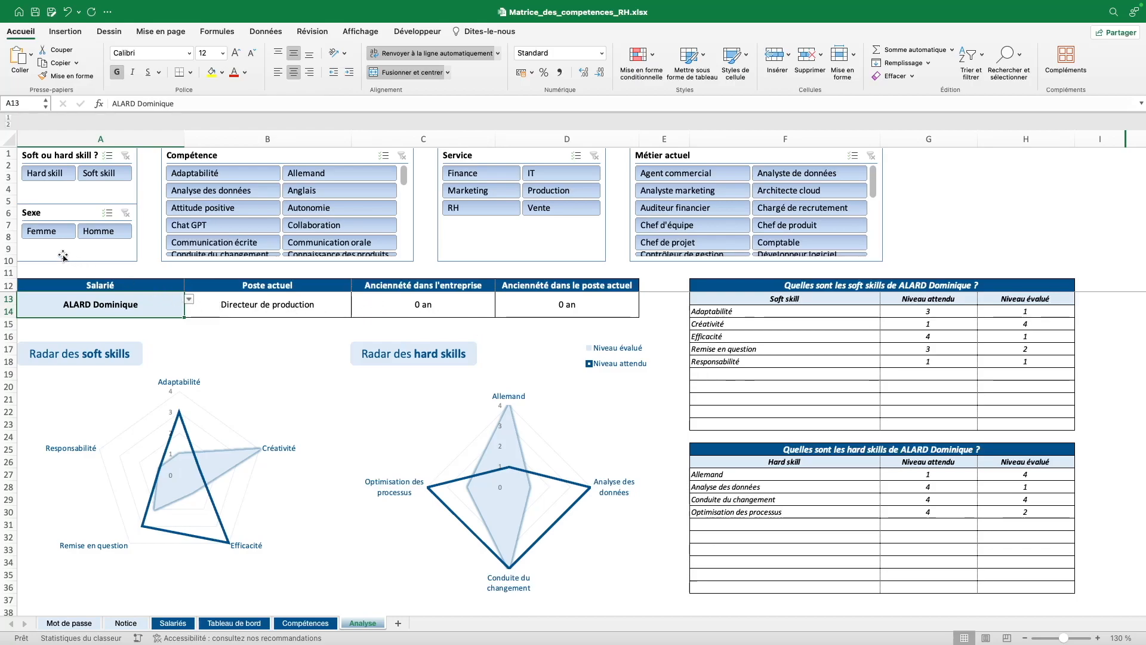
# Filter the Analyse sheet by Femme and the Finance service, and choose the second listed employee in cell A13.
pyautogui.click(59, 232)
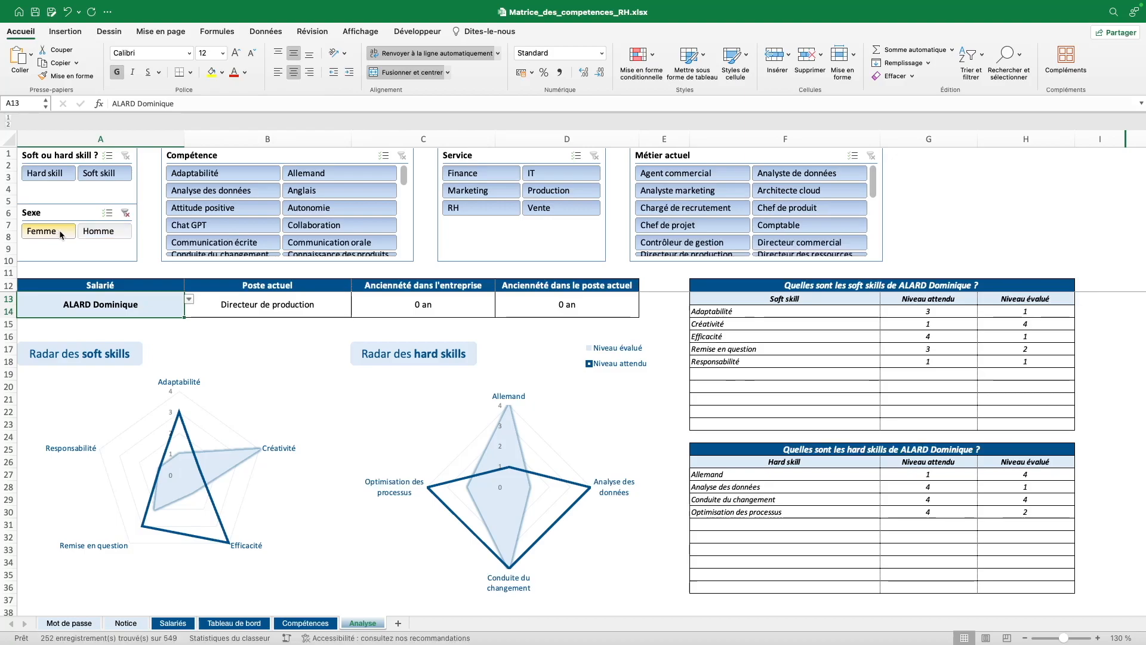
pyautogui.click(485, 174)
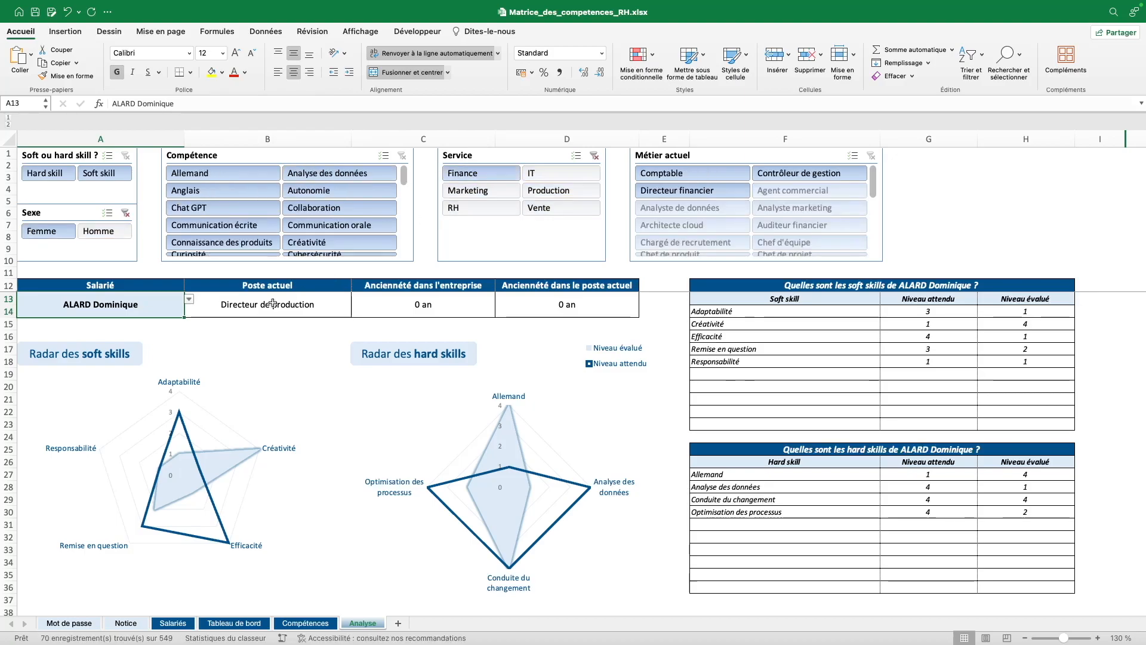
pyautogui.click(189, 299)
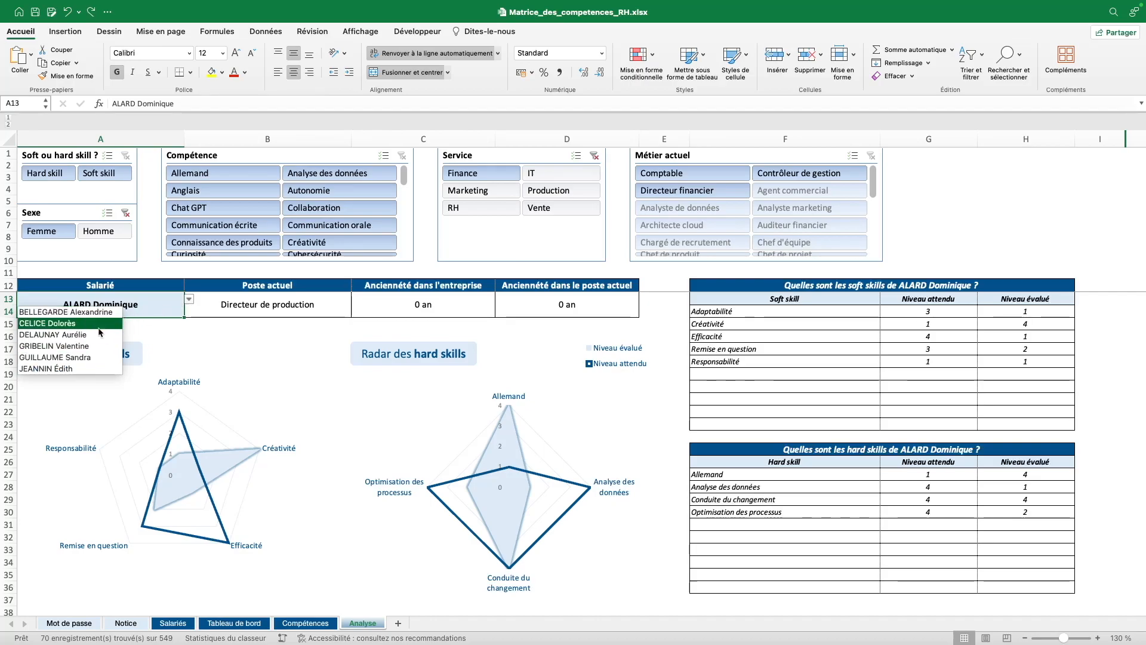
pyautogui.click(100, 328)
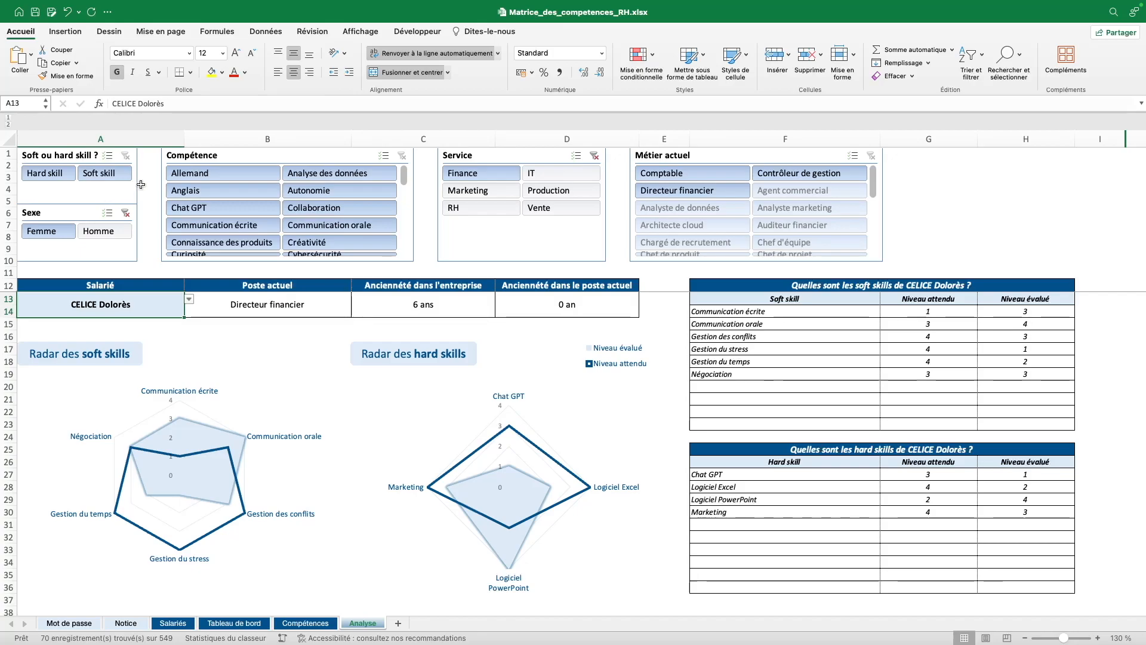
# Check how the Femme and Finance filters apply in the Compétences sheet, and return to the Analyse sheet.
pyautogui.click(312, 624)
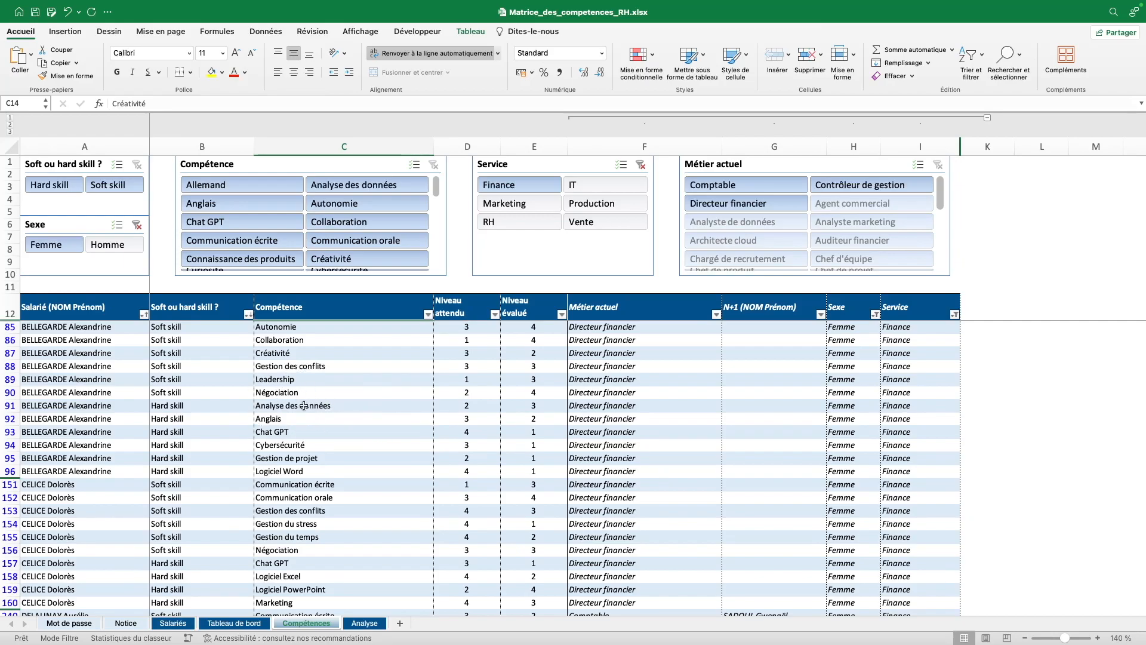
pyautogui.click(364, 623)
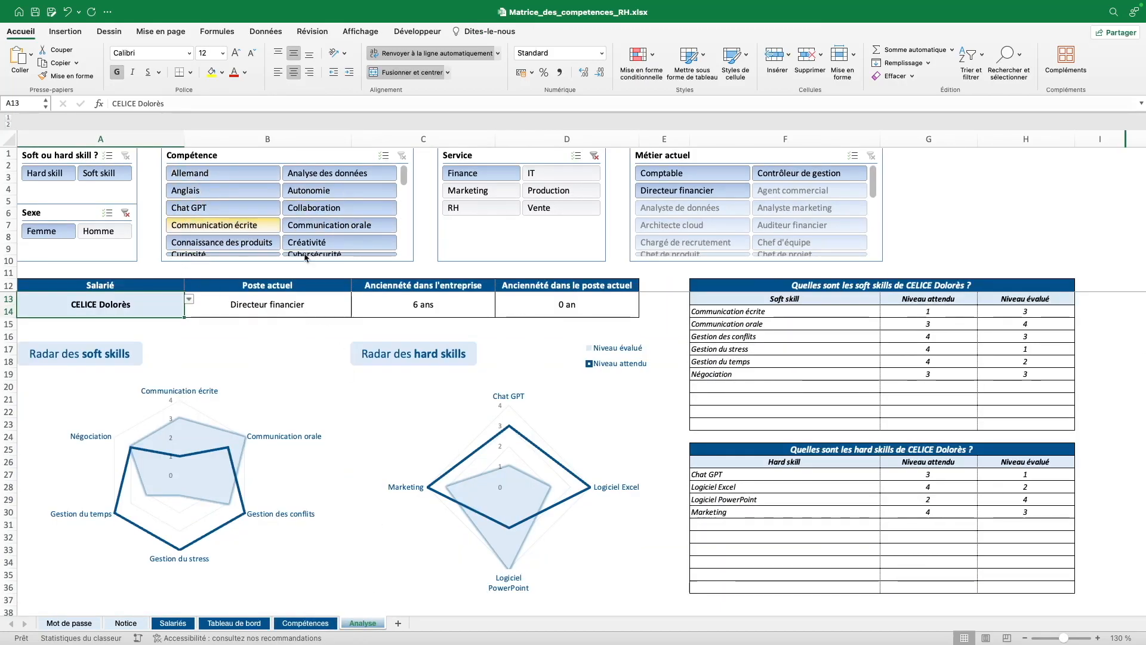